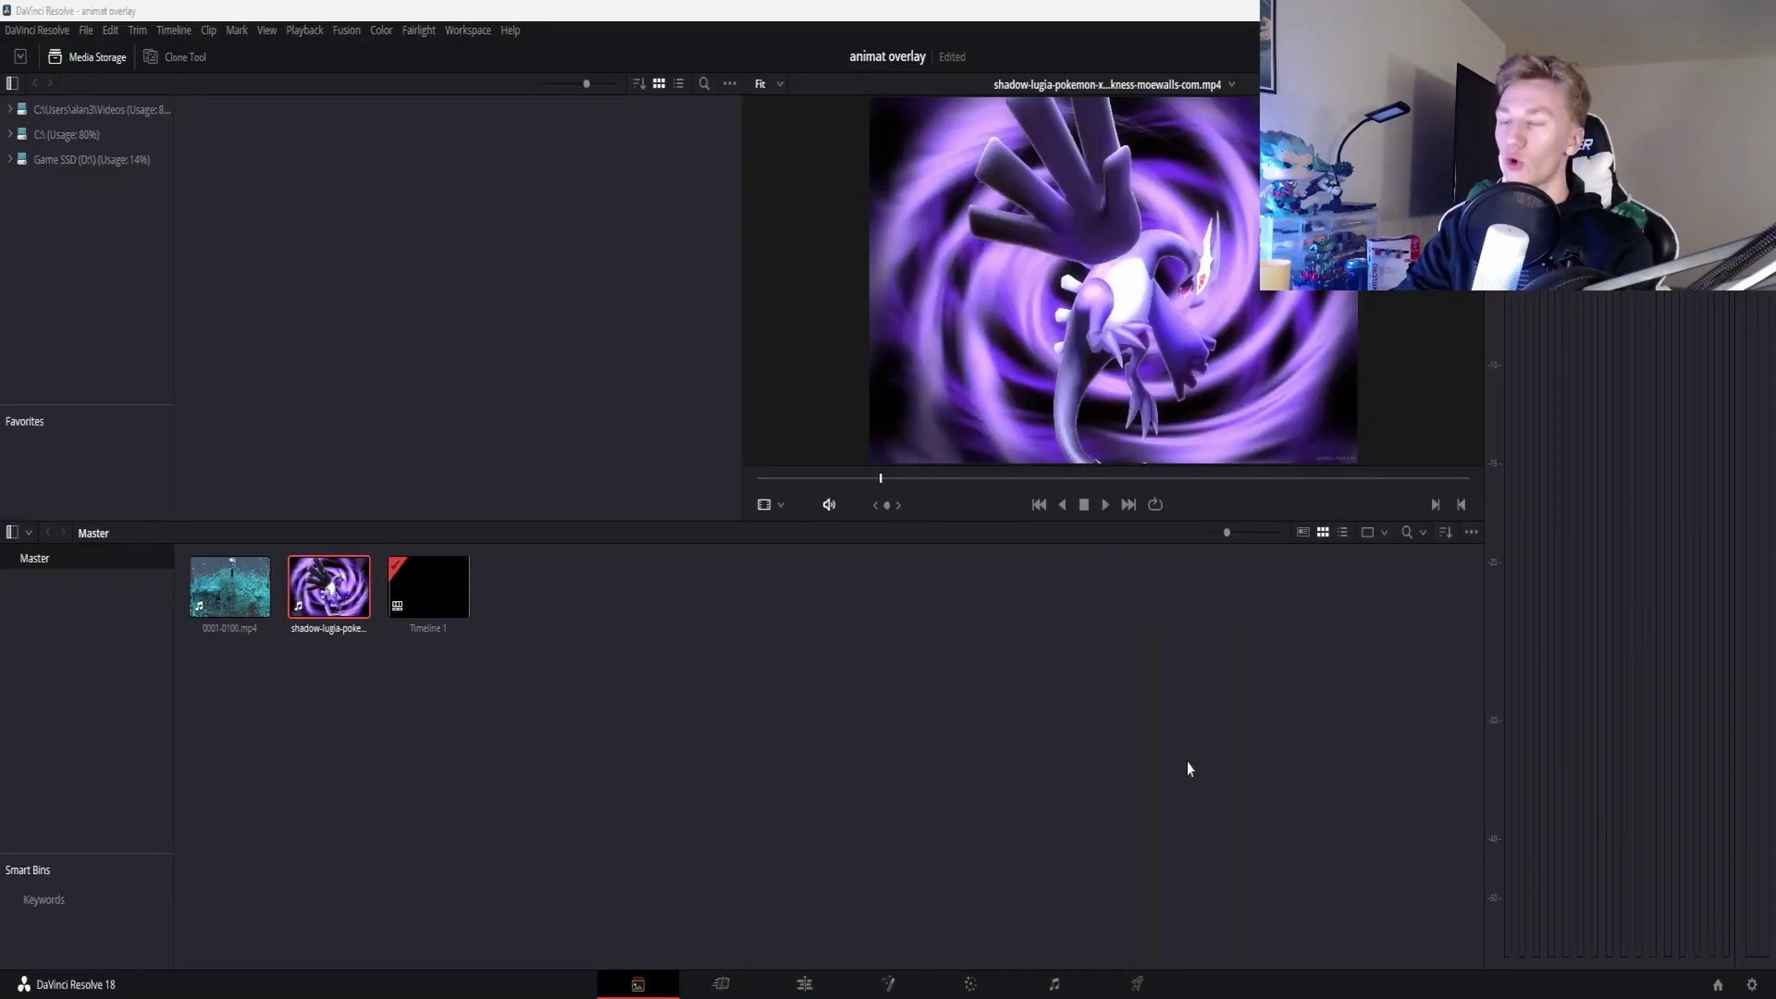
Play and stop the Lugia background clip, then load 0001-0100.mp4 at its first frame
left_click(1108, 504)
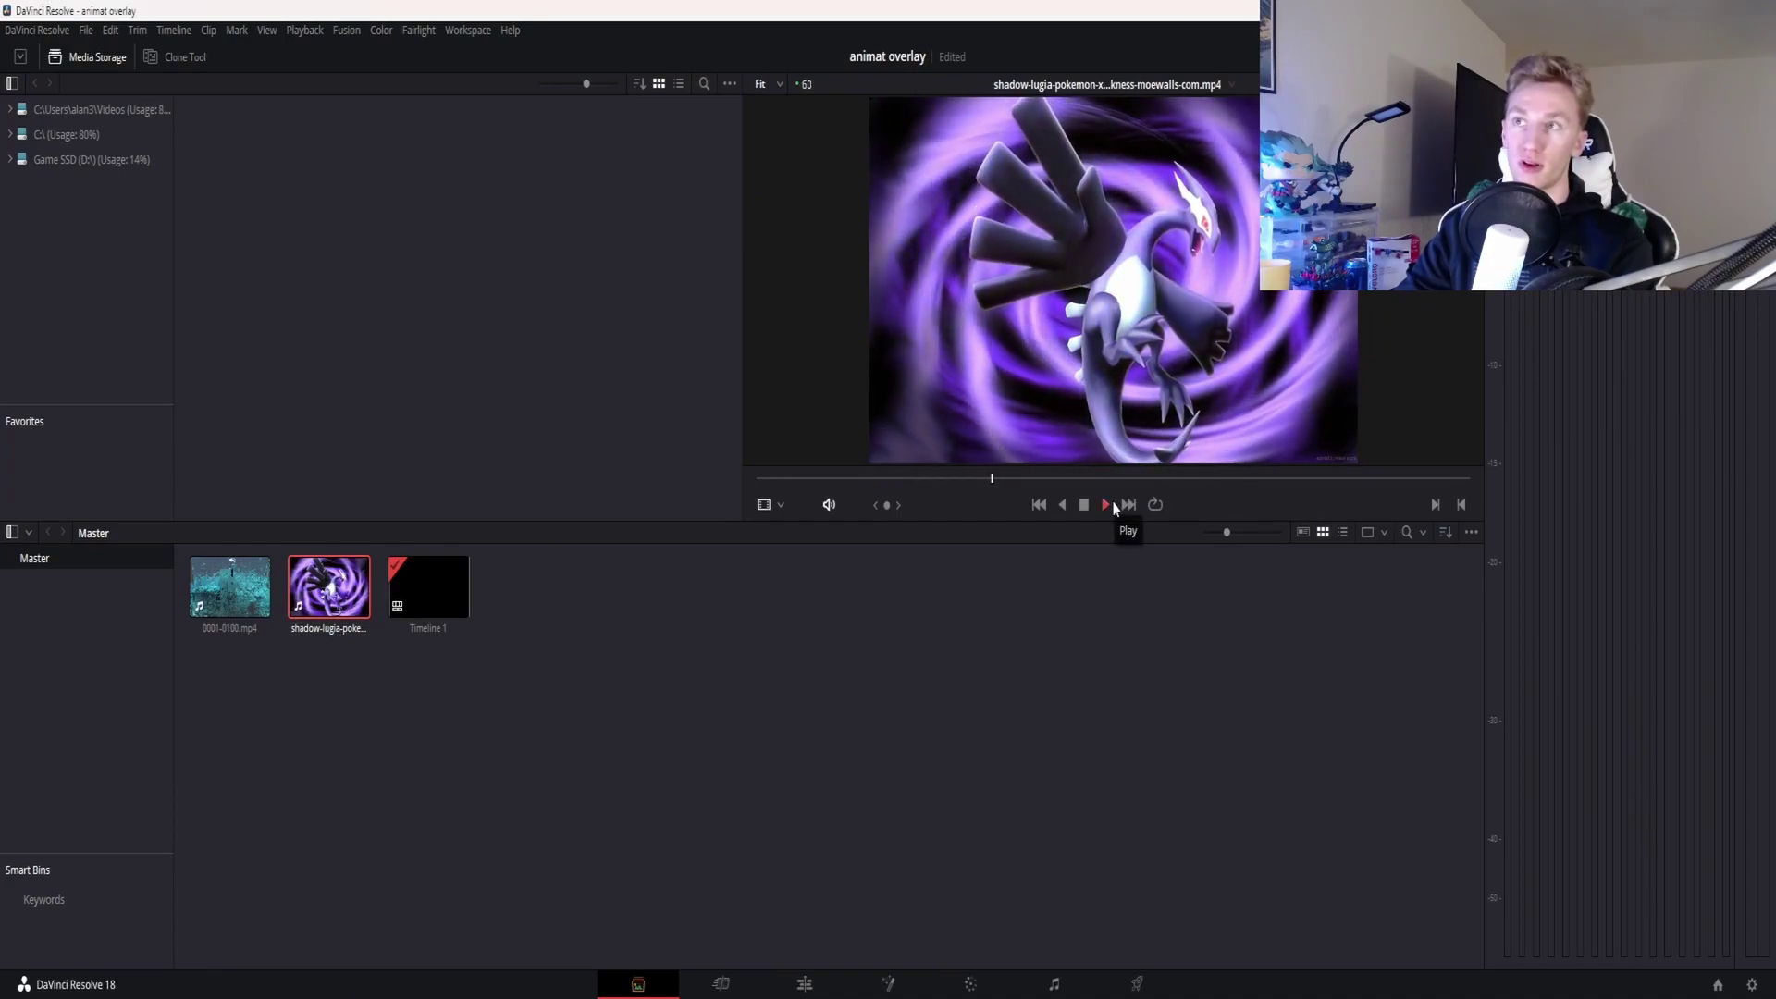
left_click(1106, 504)
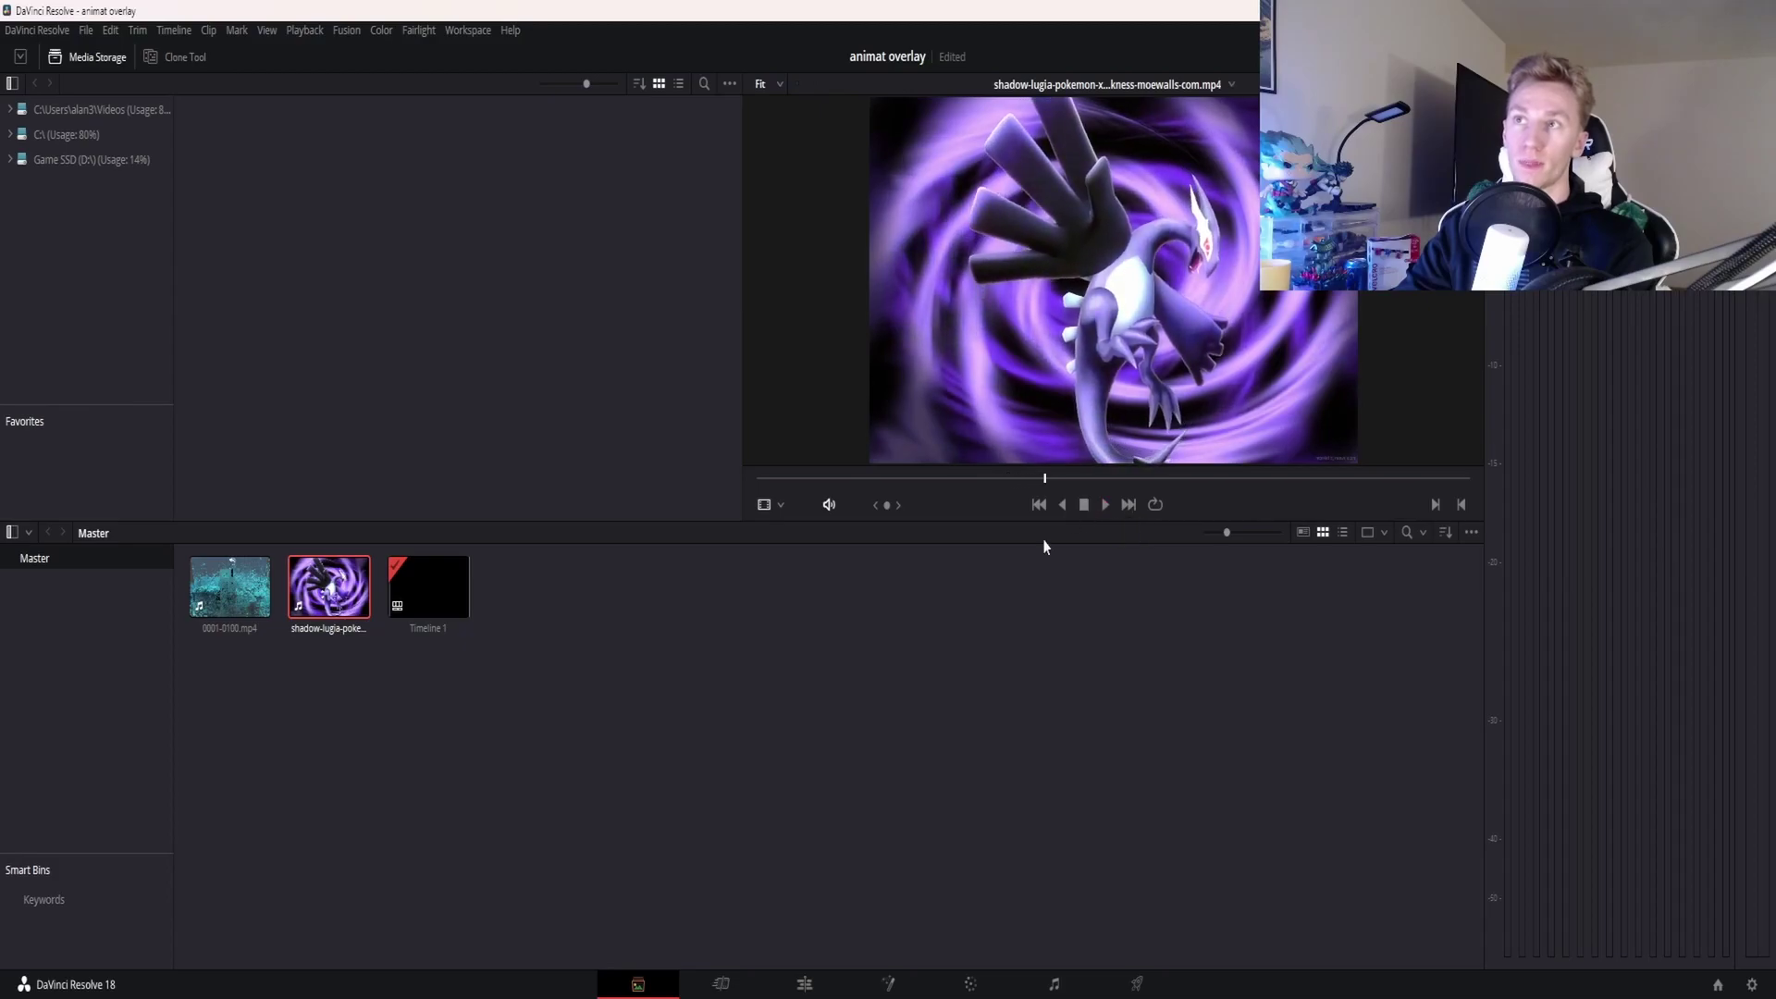
left_click(222, 592)
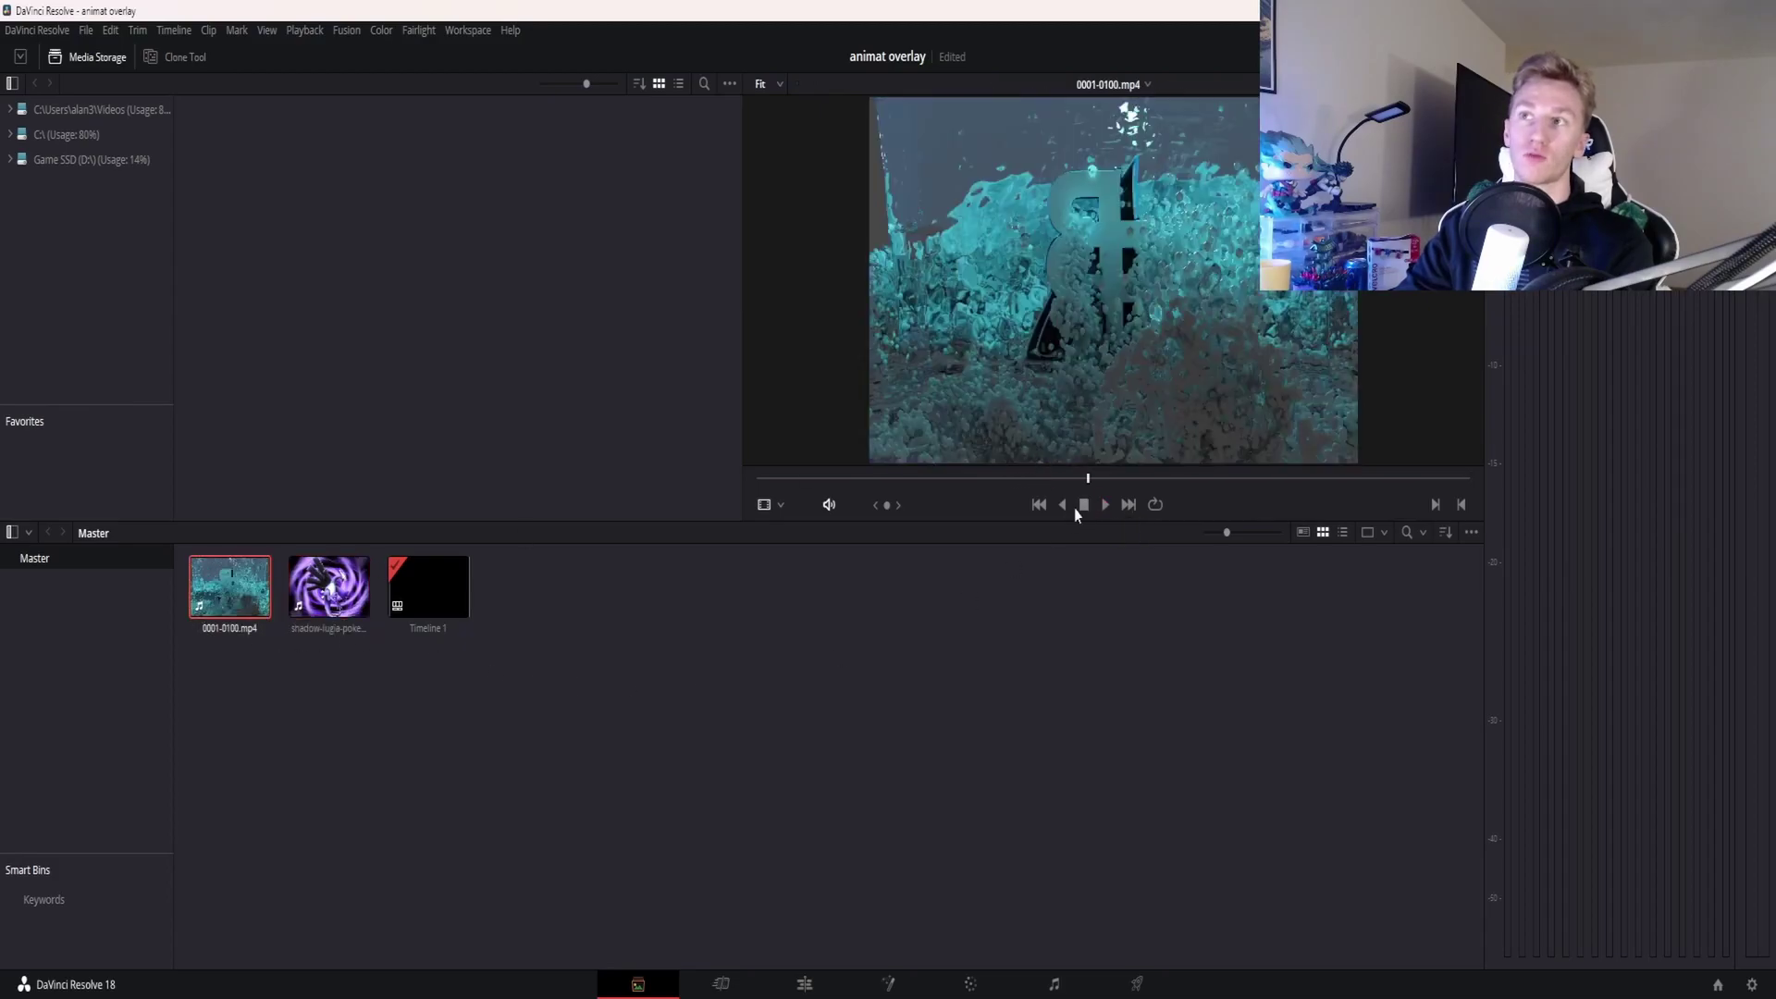
left_click_drag(1089, 479, 666, 476)
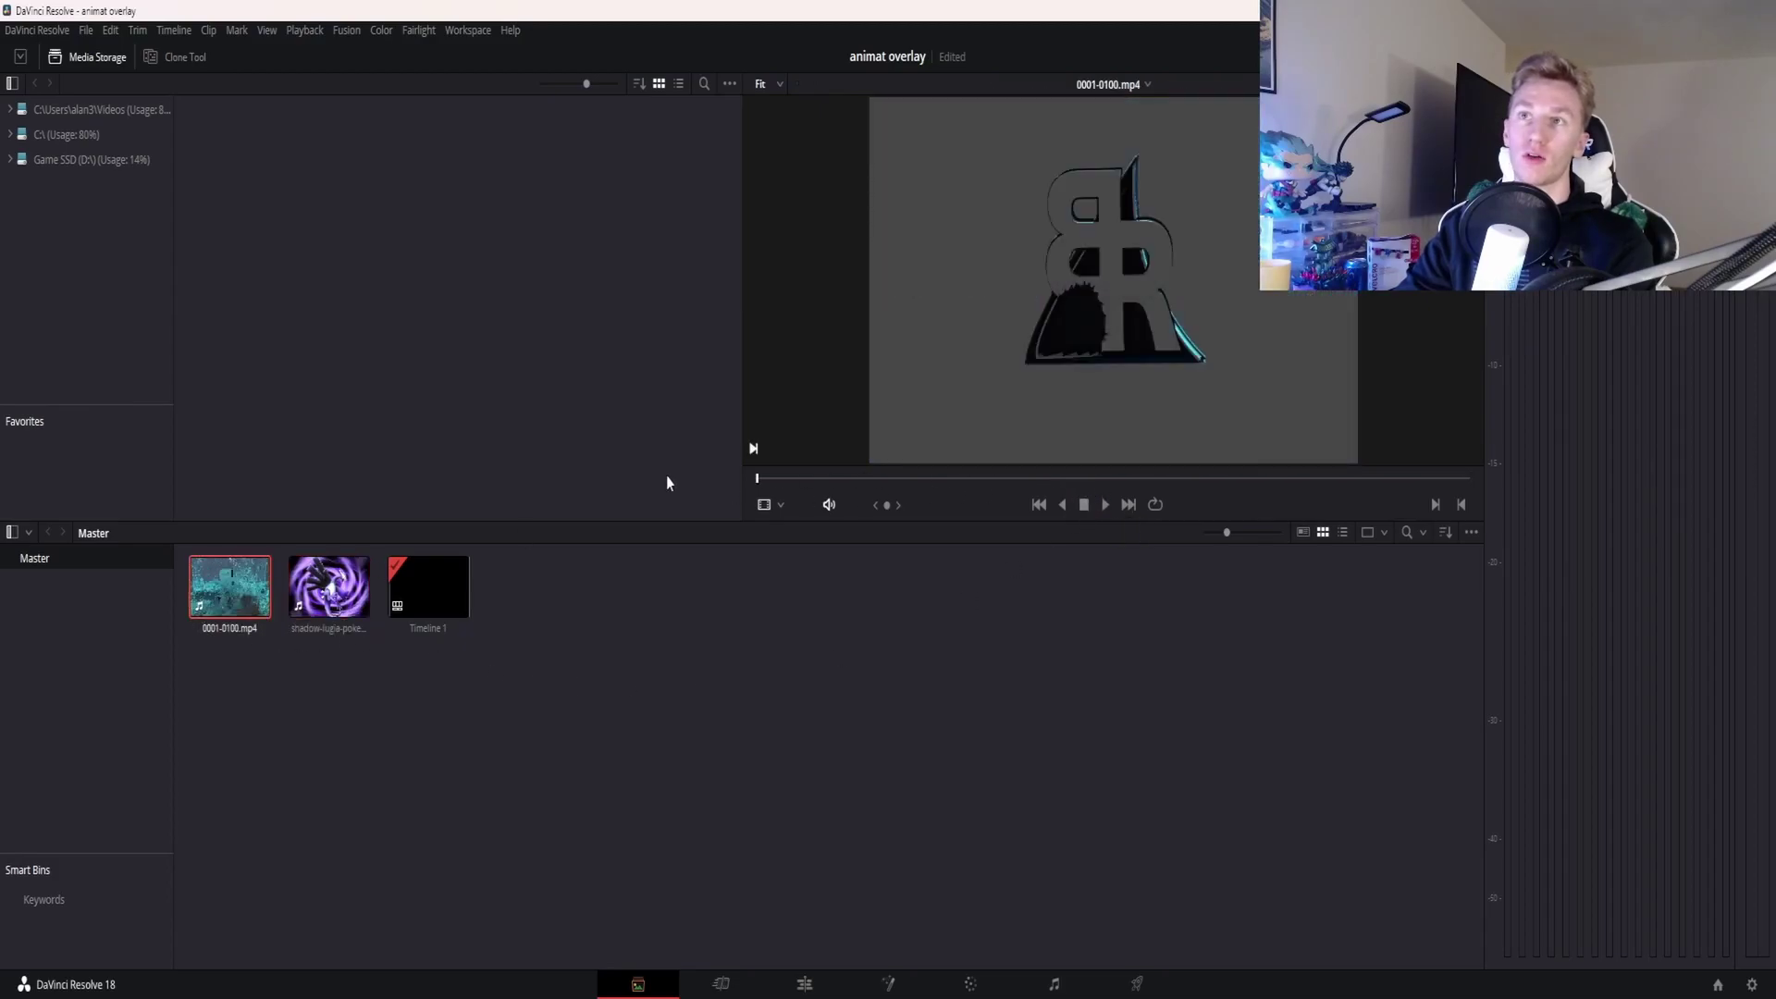
Play the logo animation on loop, then stop, rewind to the start and turn loop off
left_click(1113, 508)
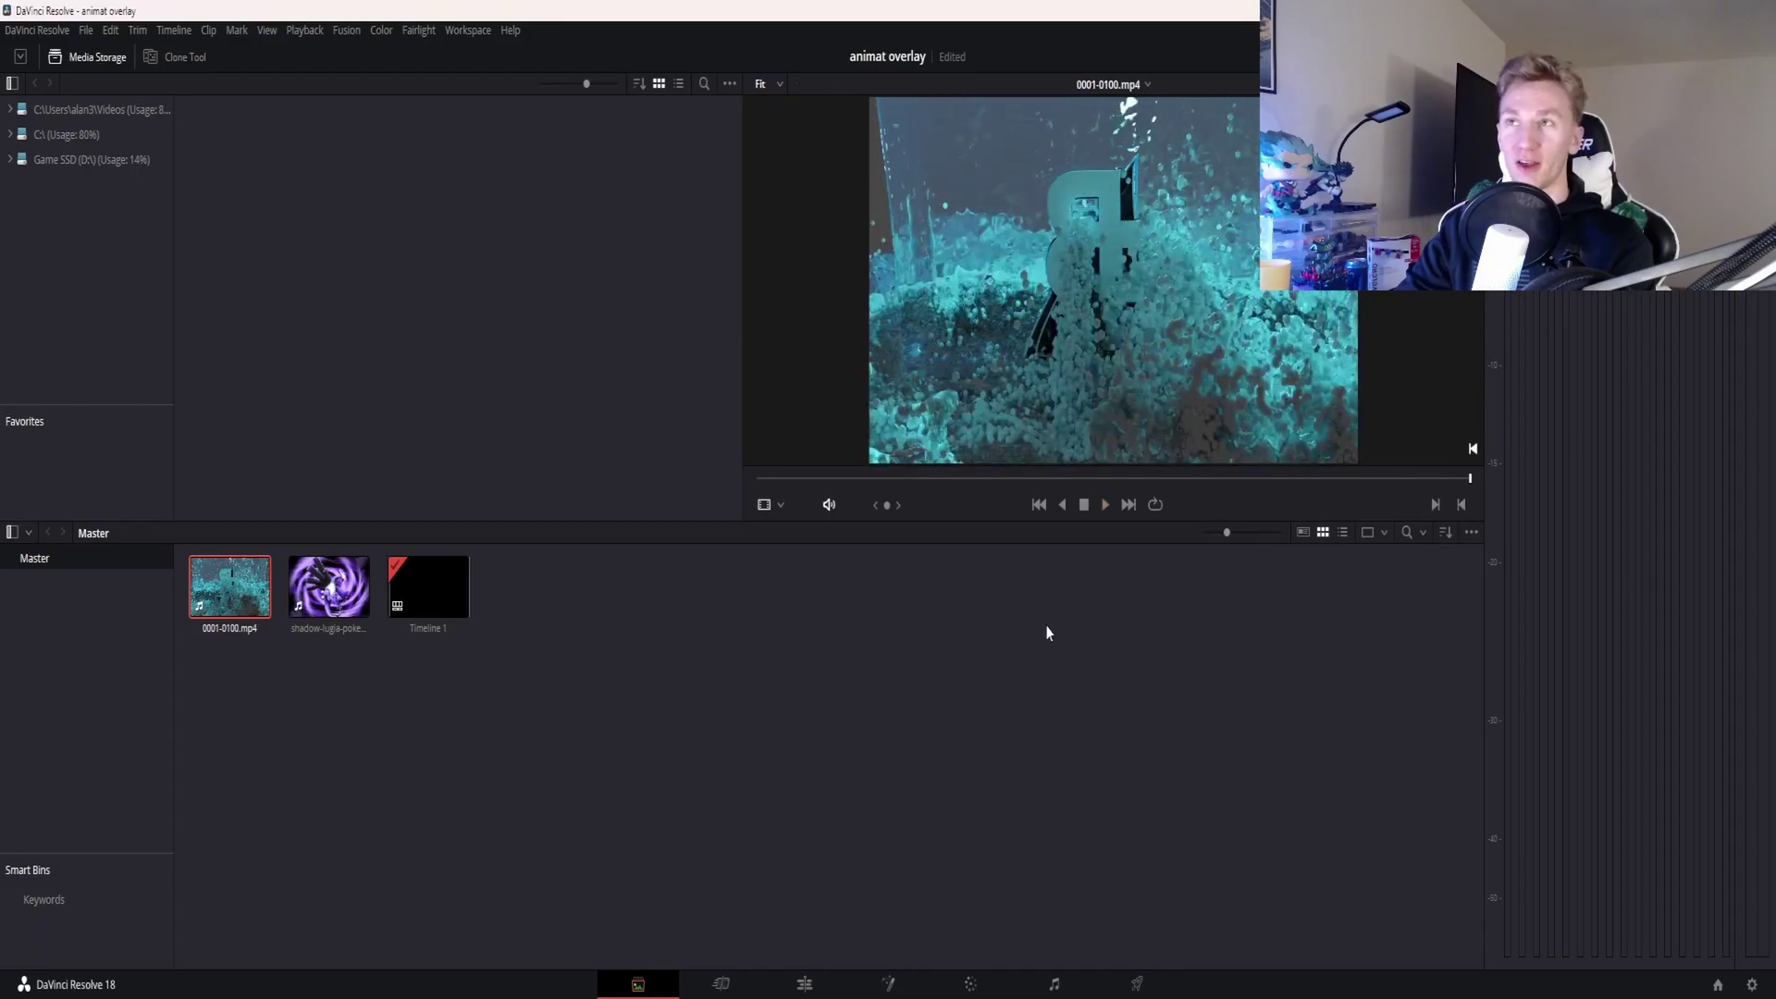
left_click(1154, 504)
key("space")
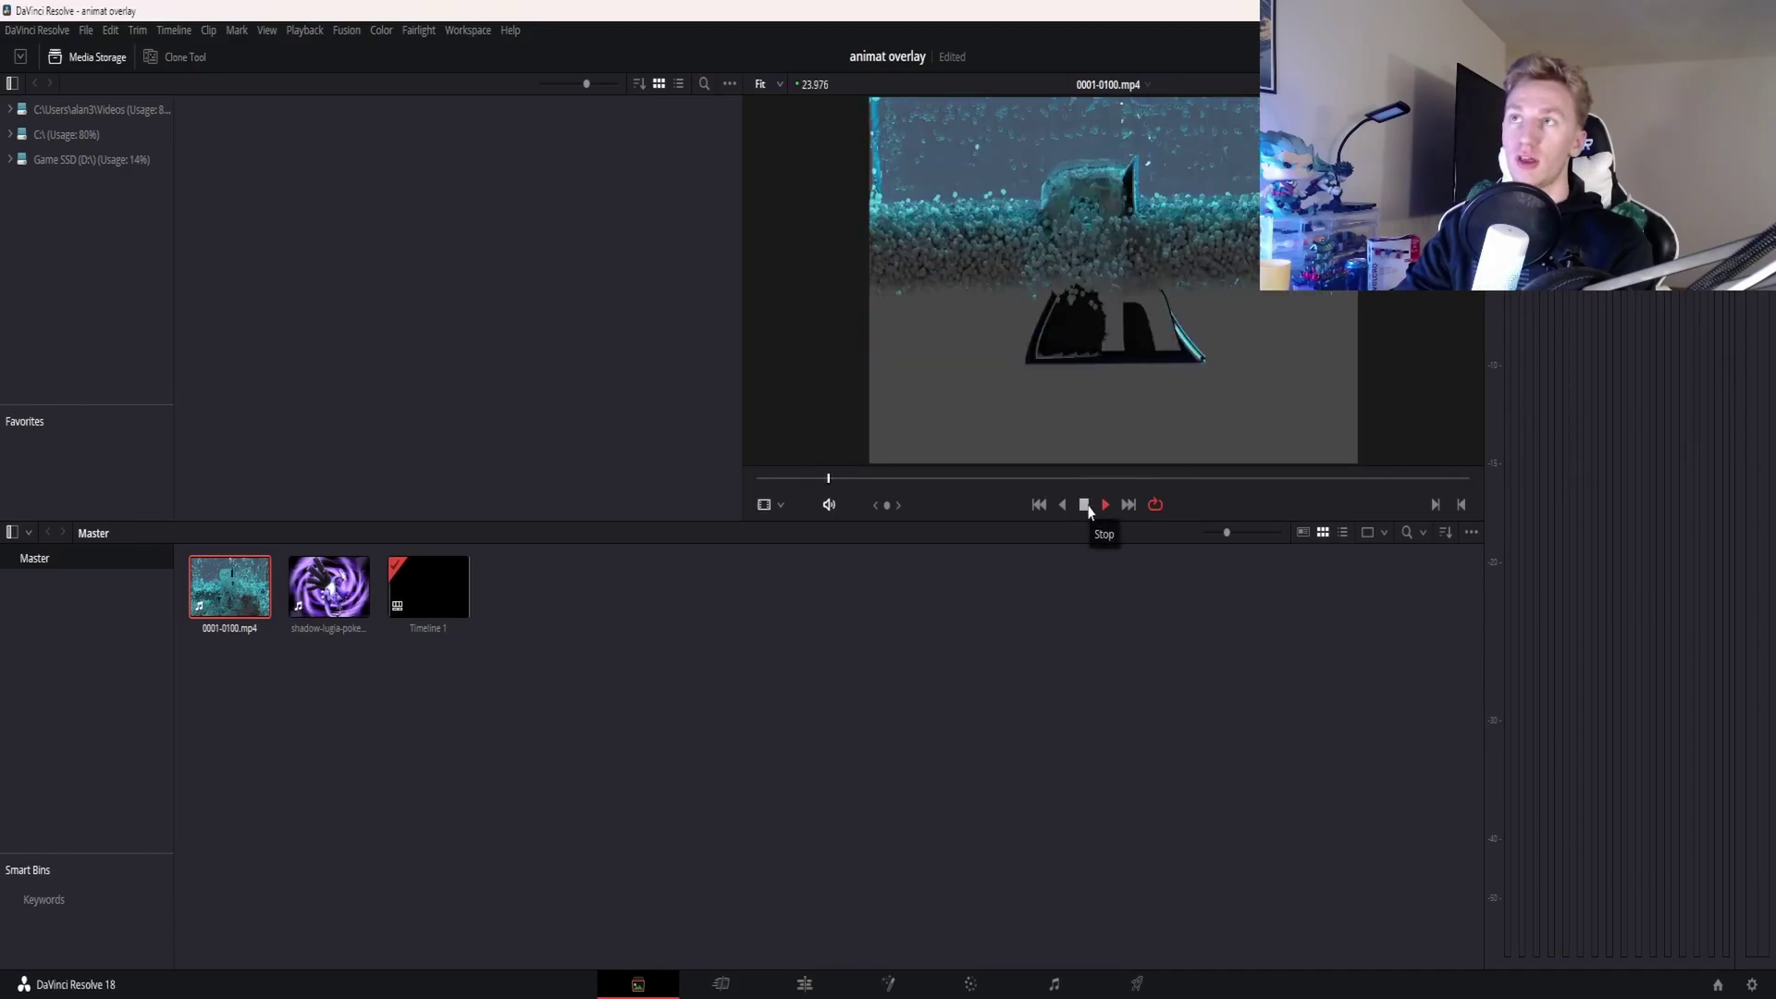
left_click(1087, 508)
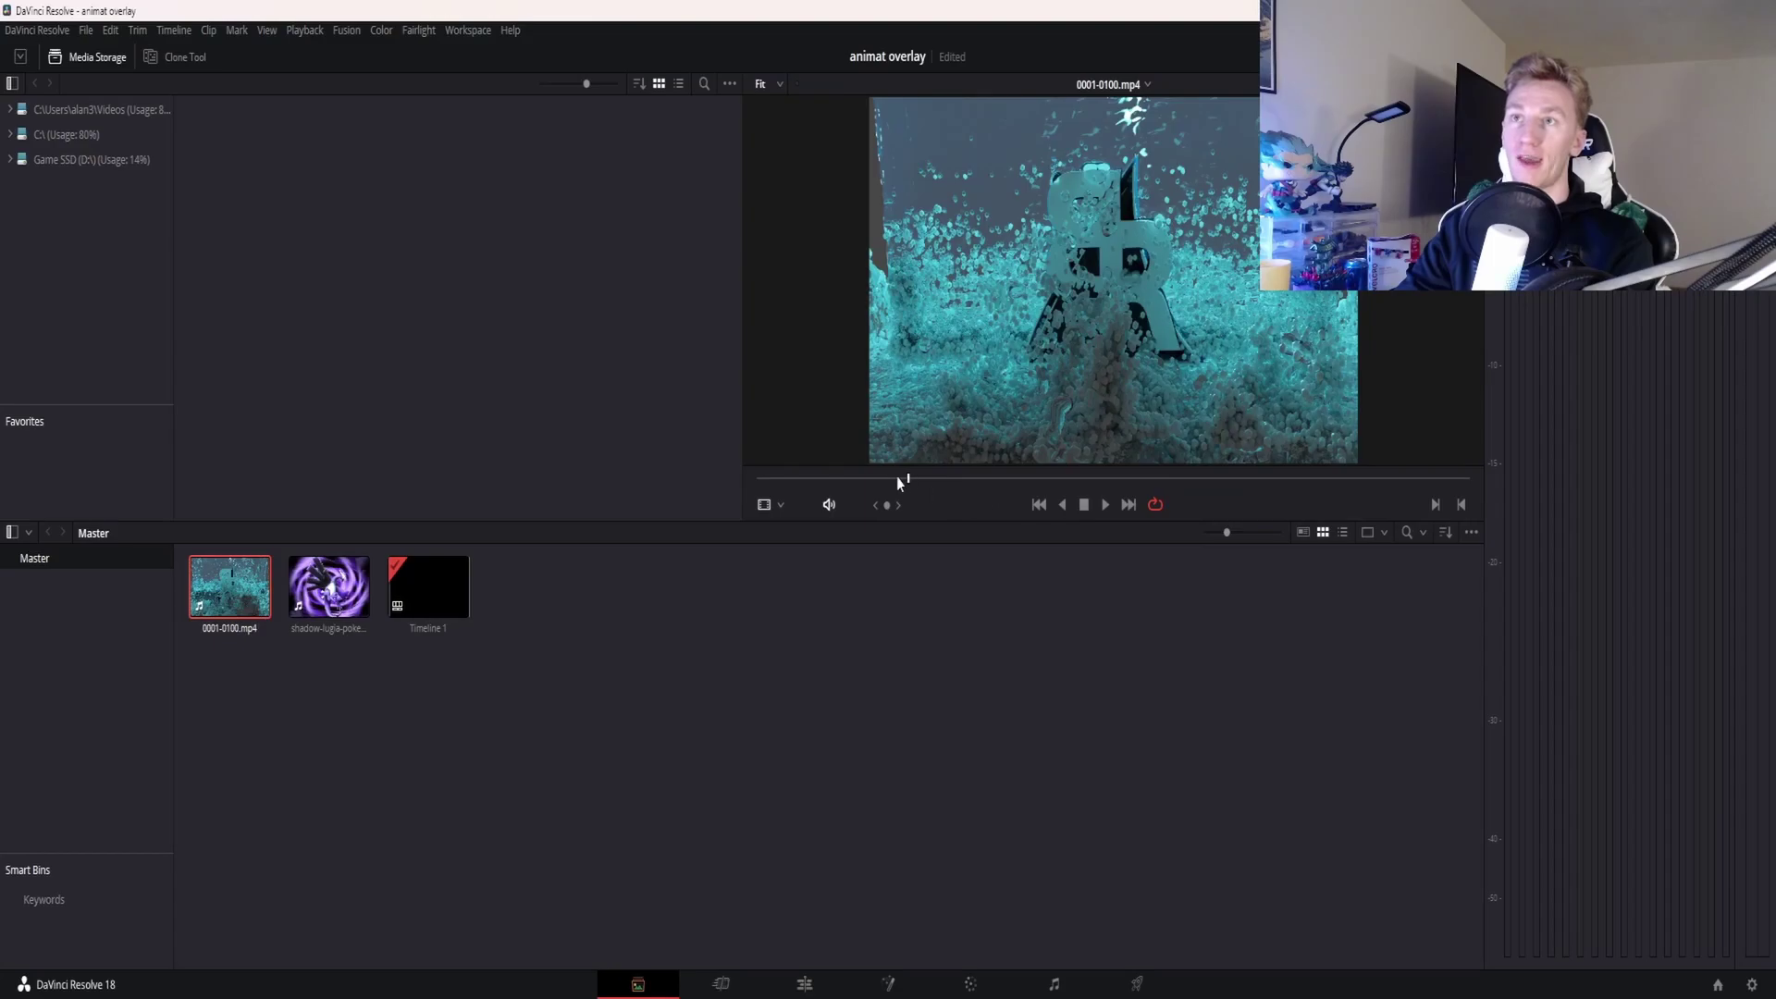
left_click_drag(907, 478, 754, 478)
left_click(1155, 505)
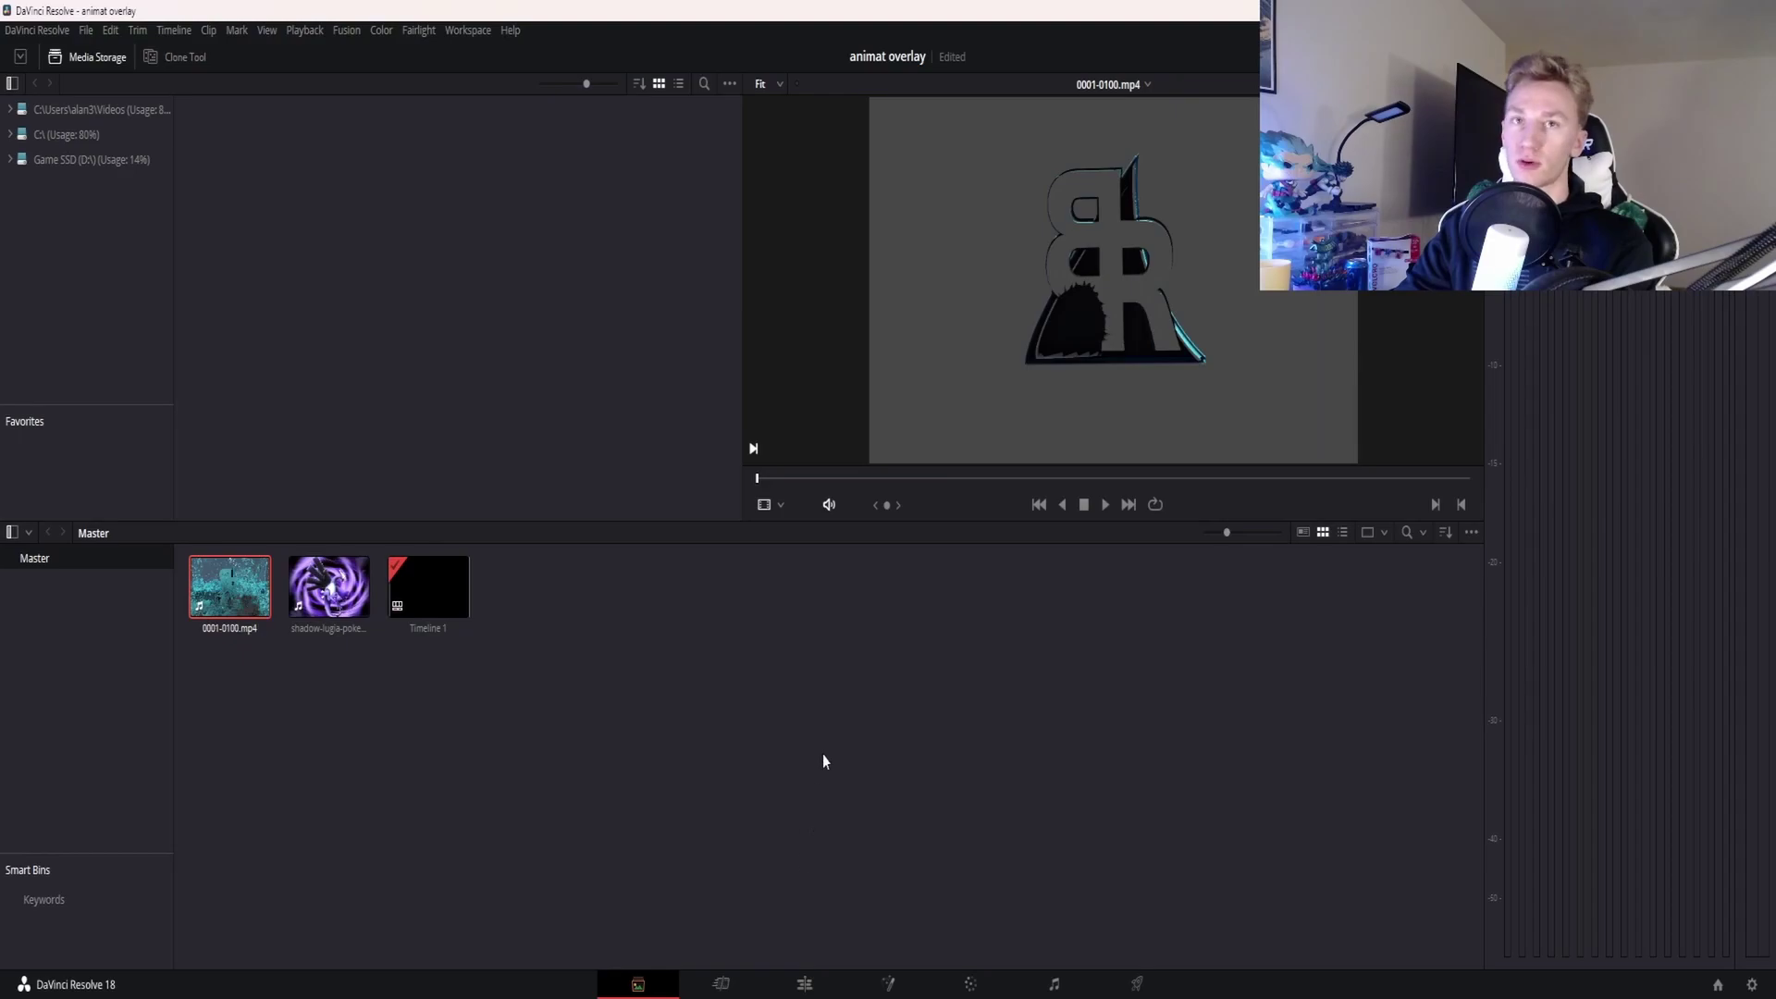
On the Edit page, put 0001-0100.mp4 at the start of Video 1 and zoom in on it
left_click(805, 984)
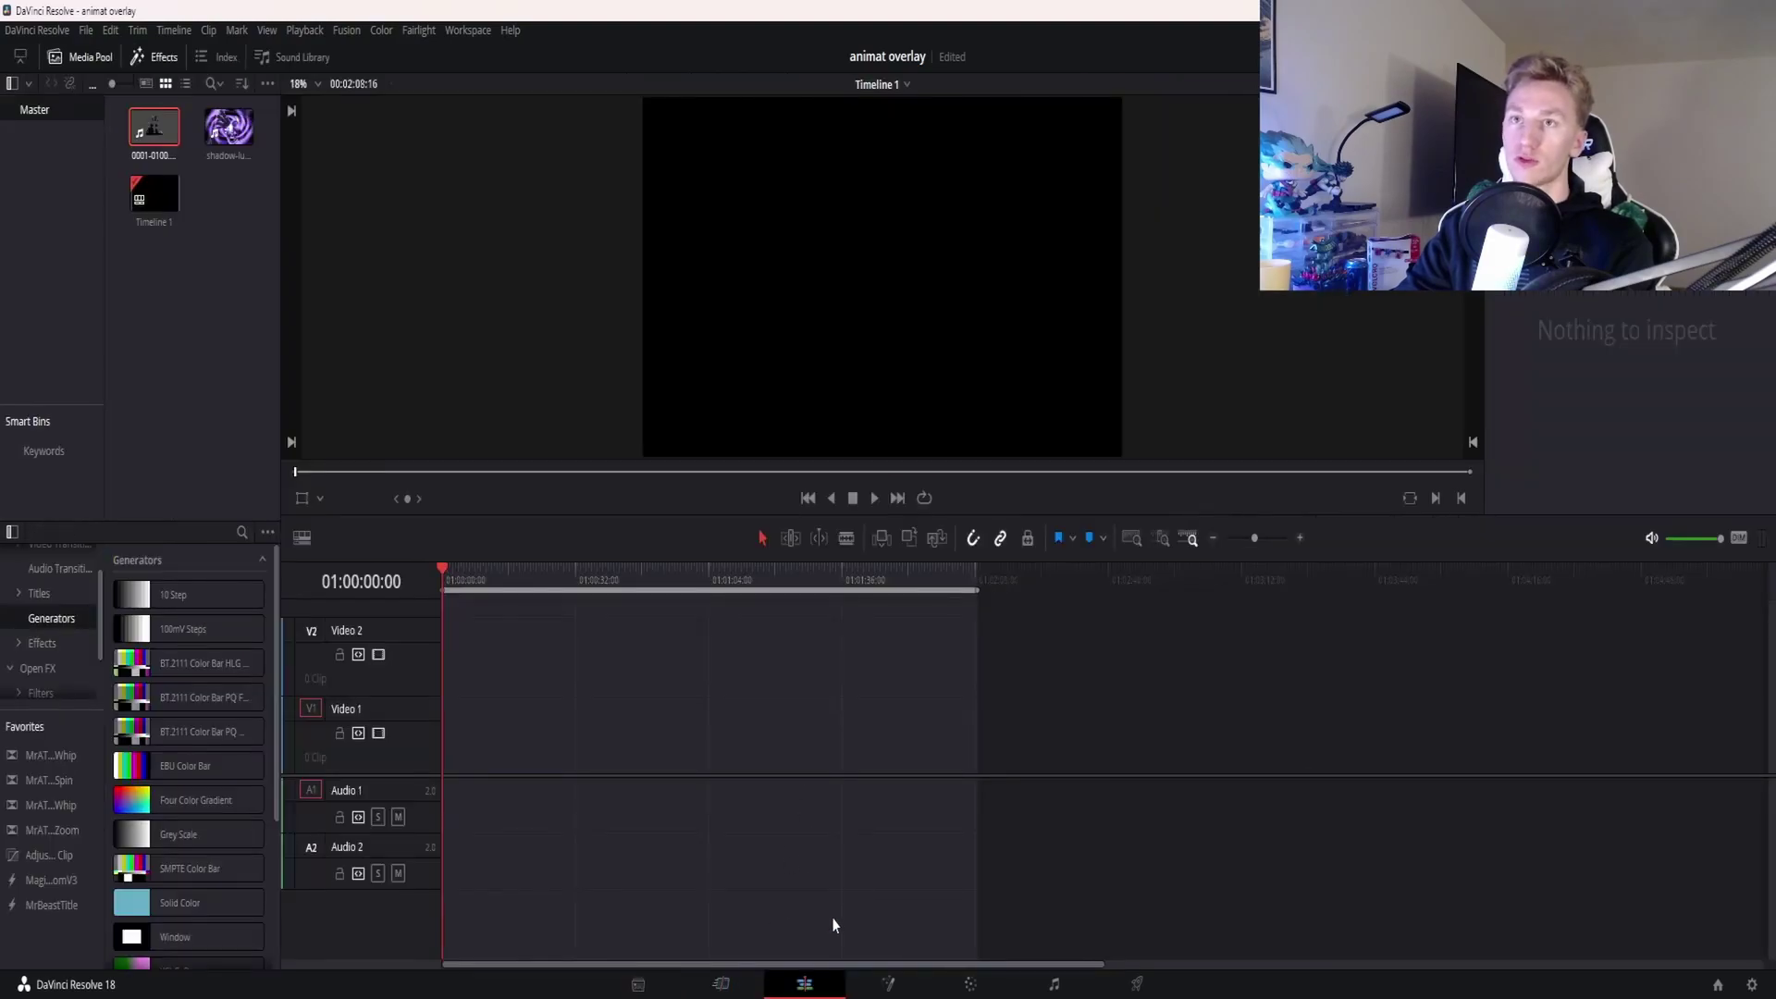
left_click_drag(154, 127, 449, 753)
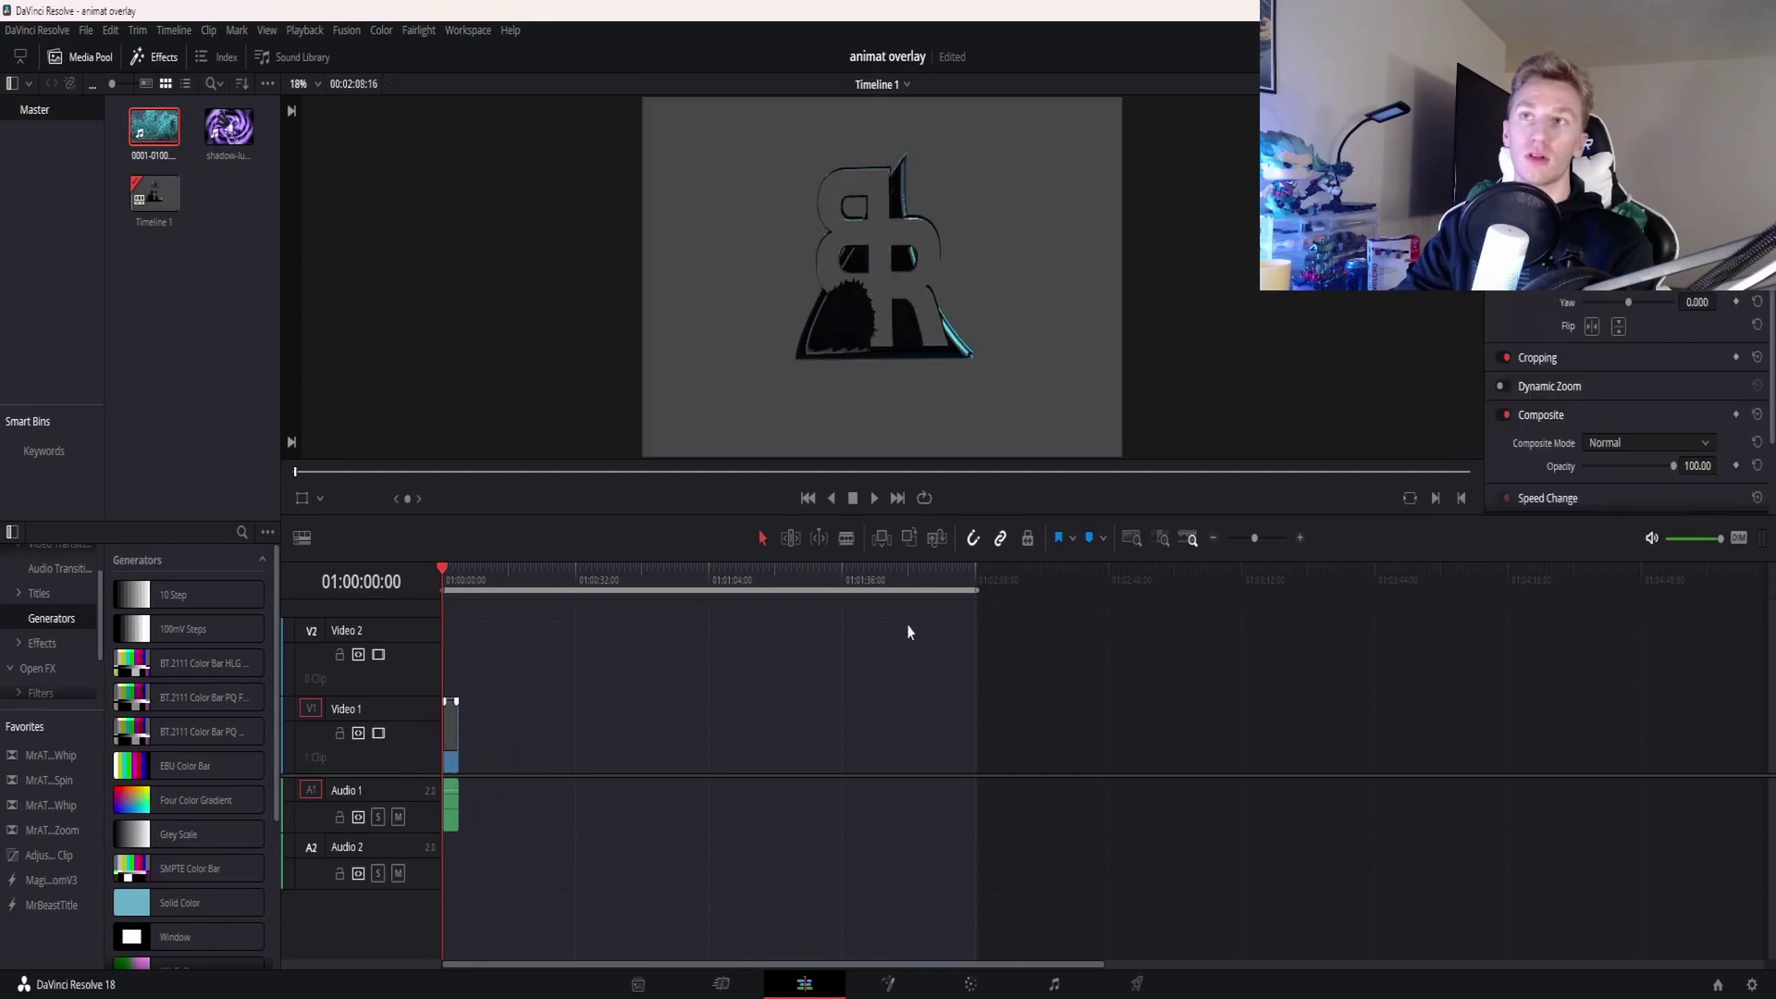
left_click(1301, 539)
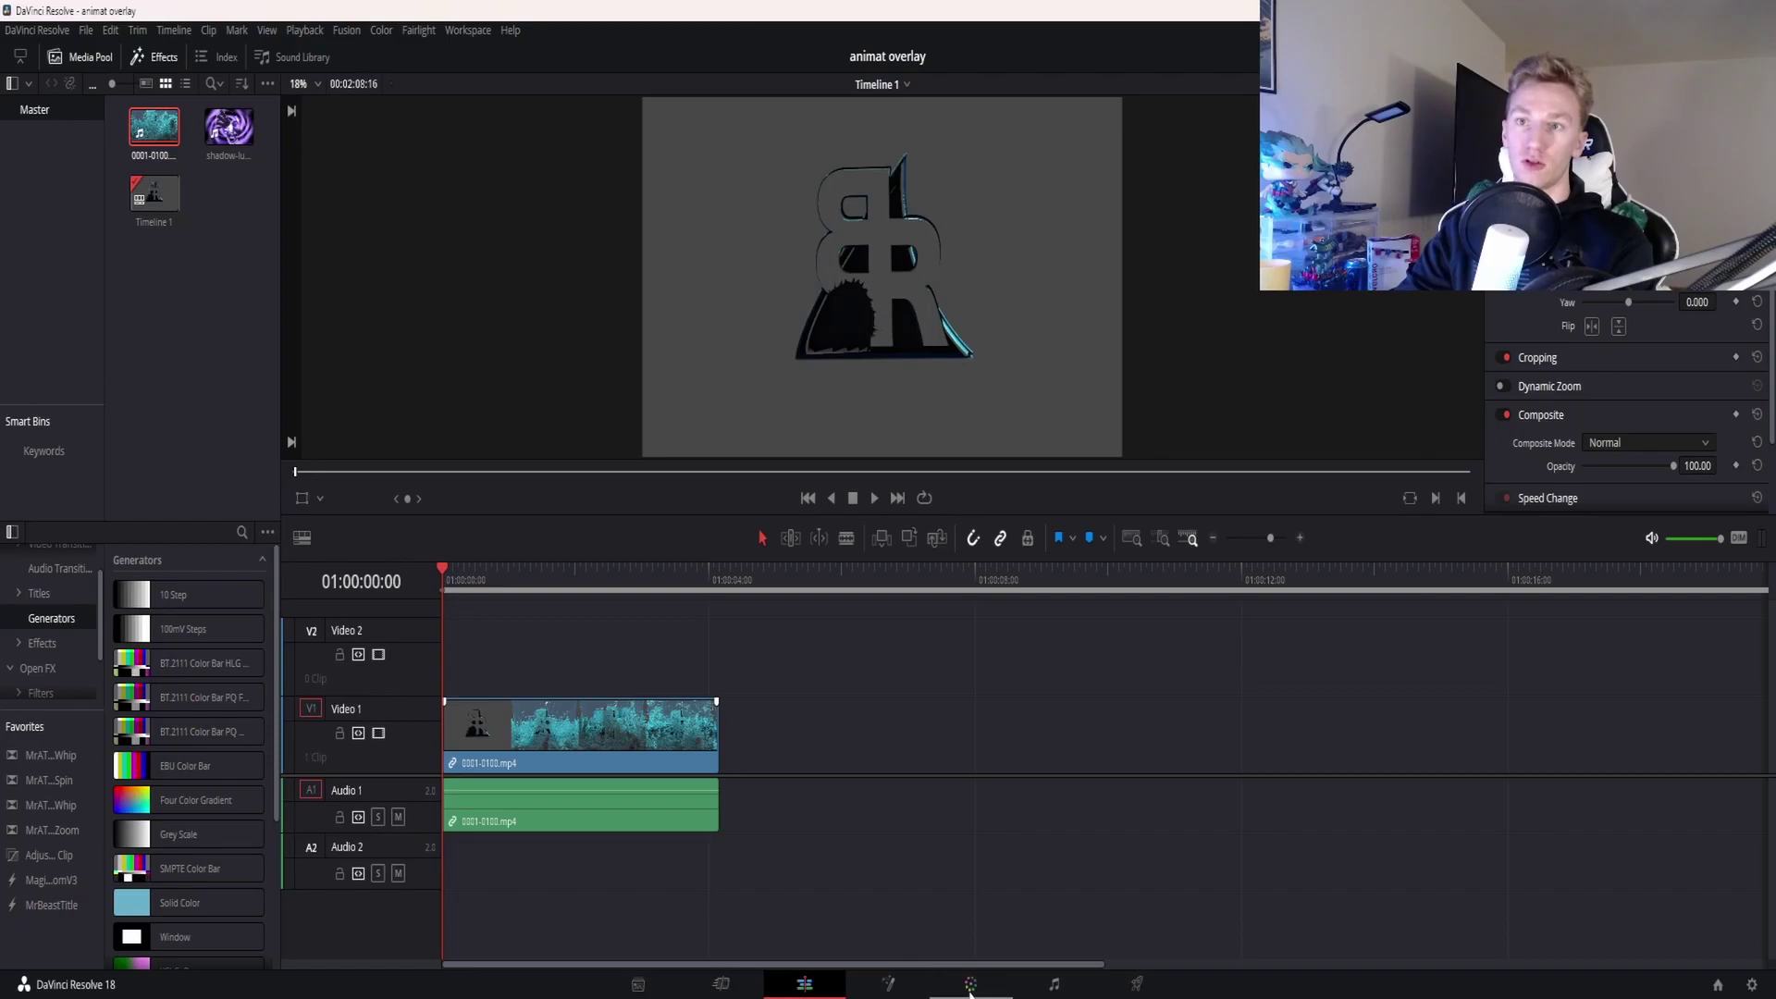
left_click(722, 984)
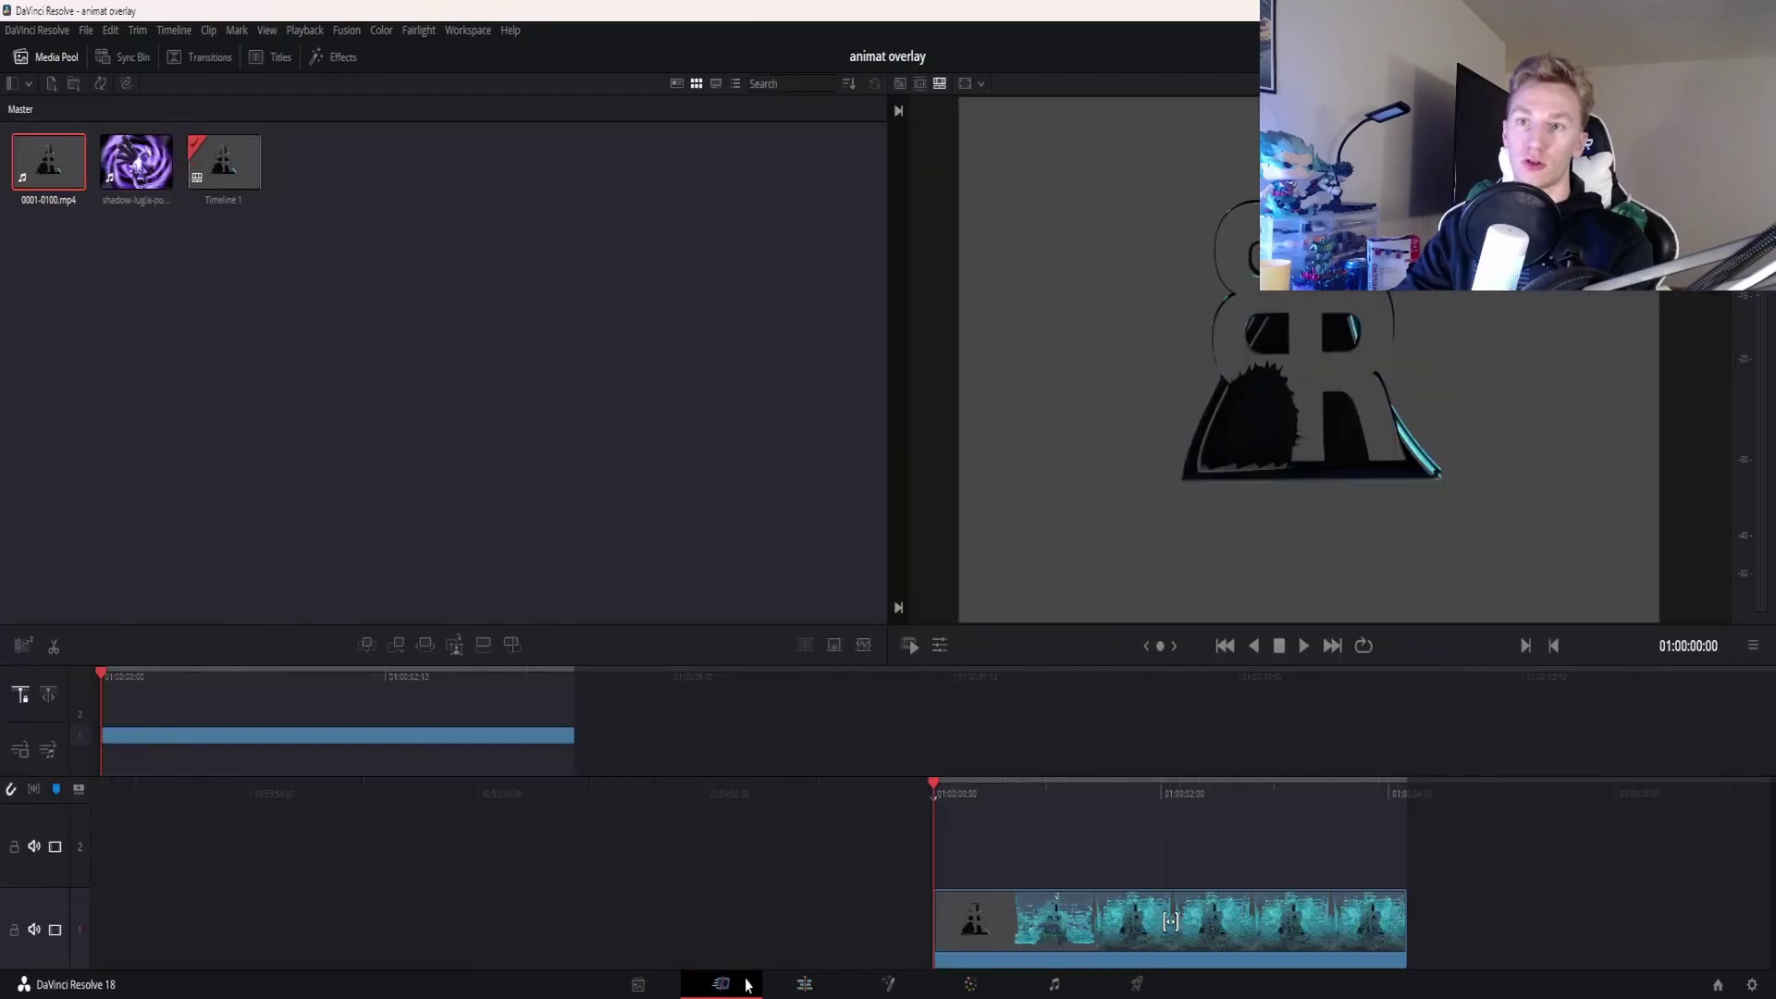
left_click(806, 984)
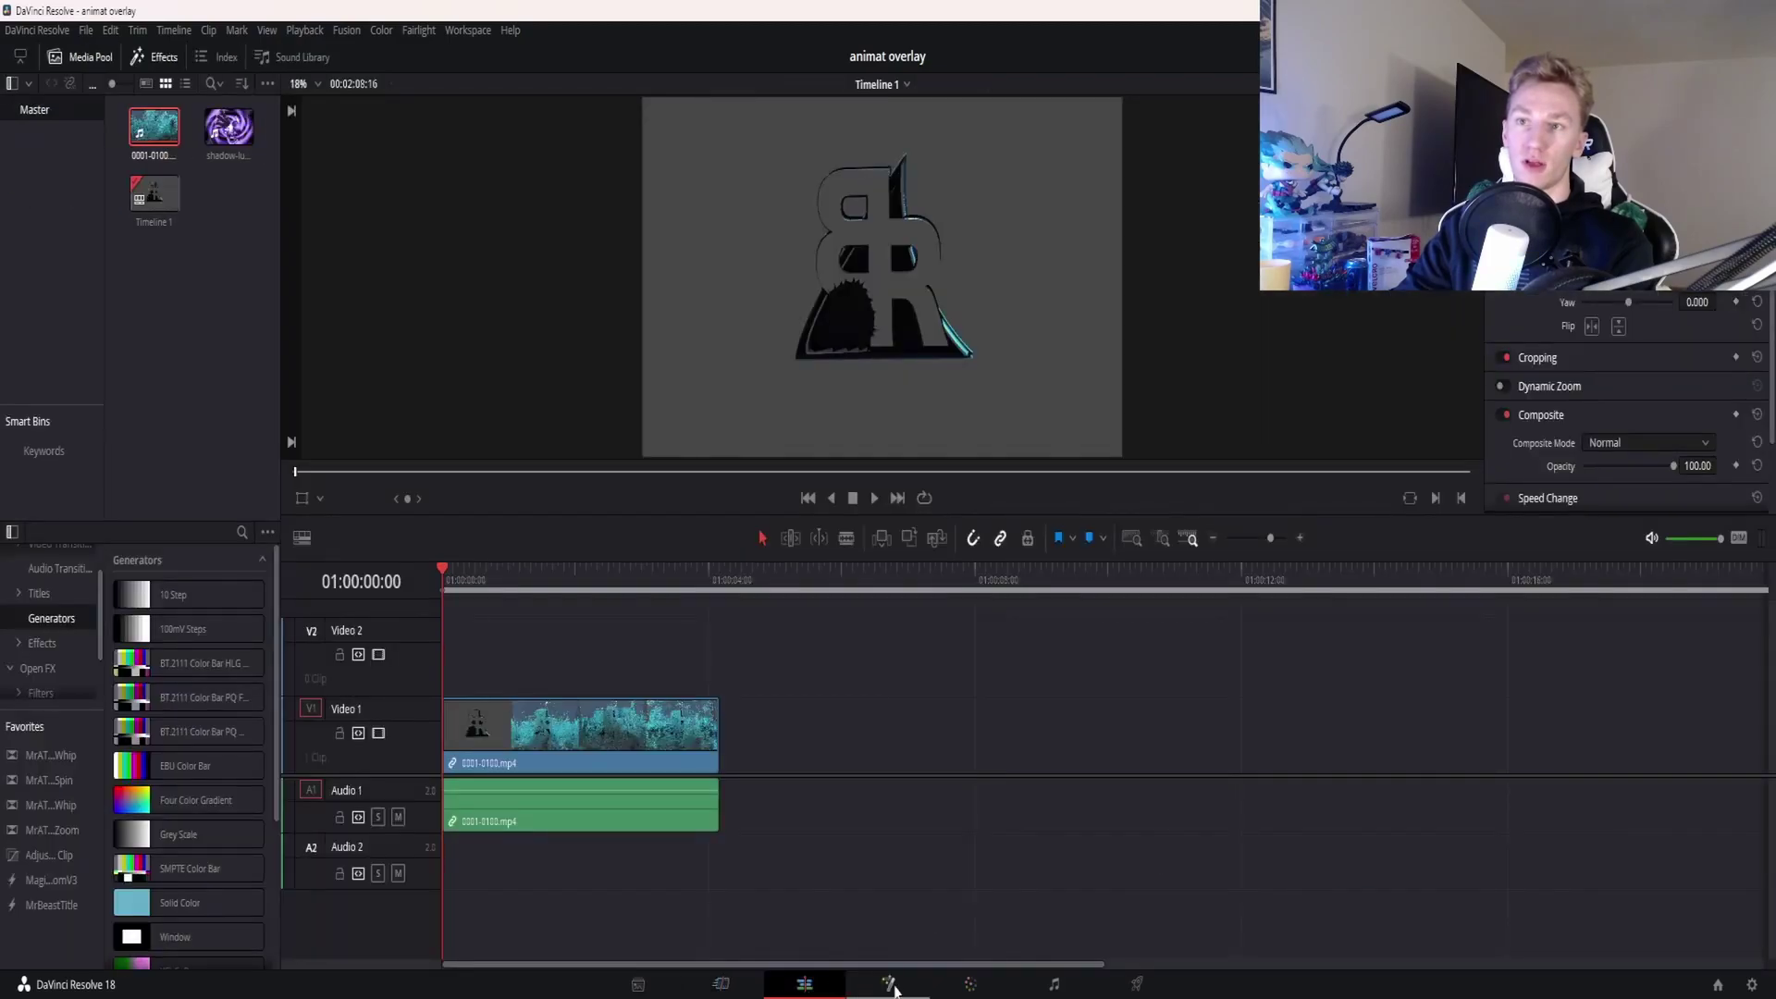
On the Color page, play the logo clip, rewind to its first frame, and show the HSL qualifier
left_click(973, 986)
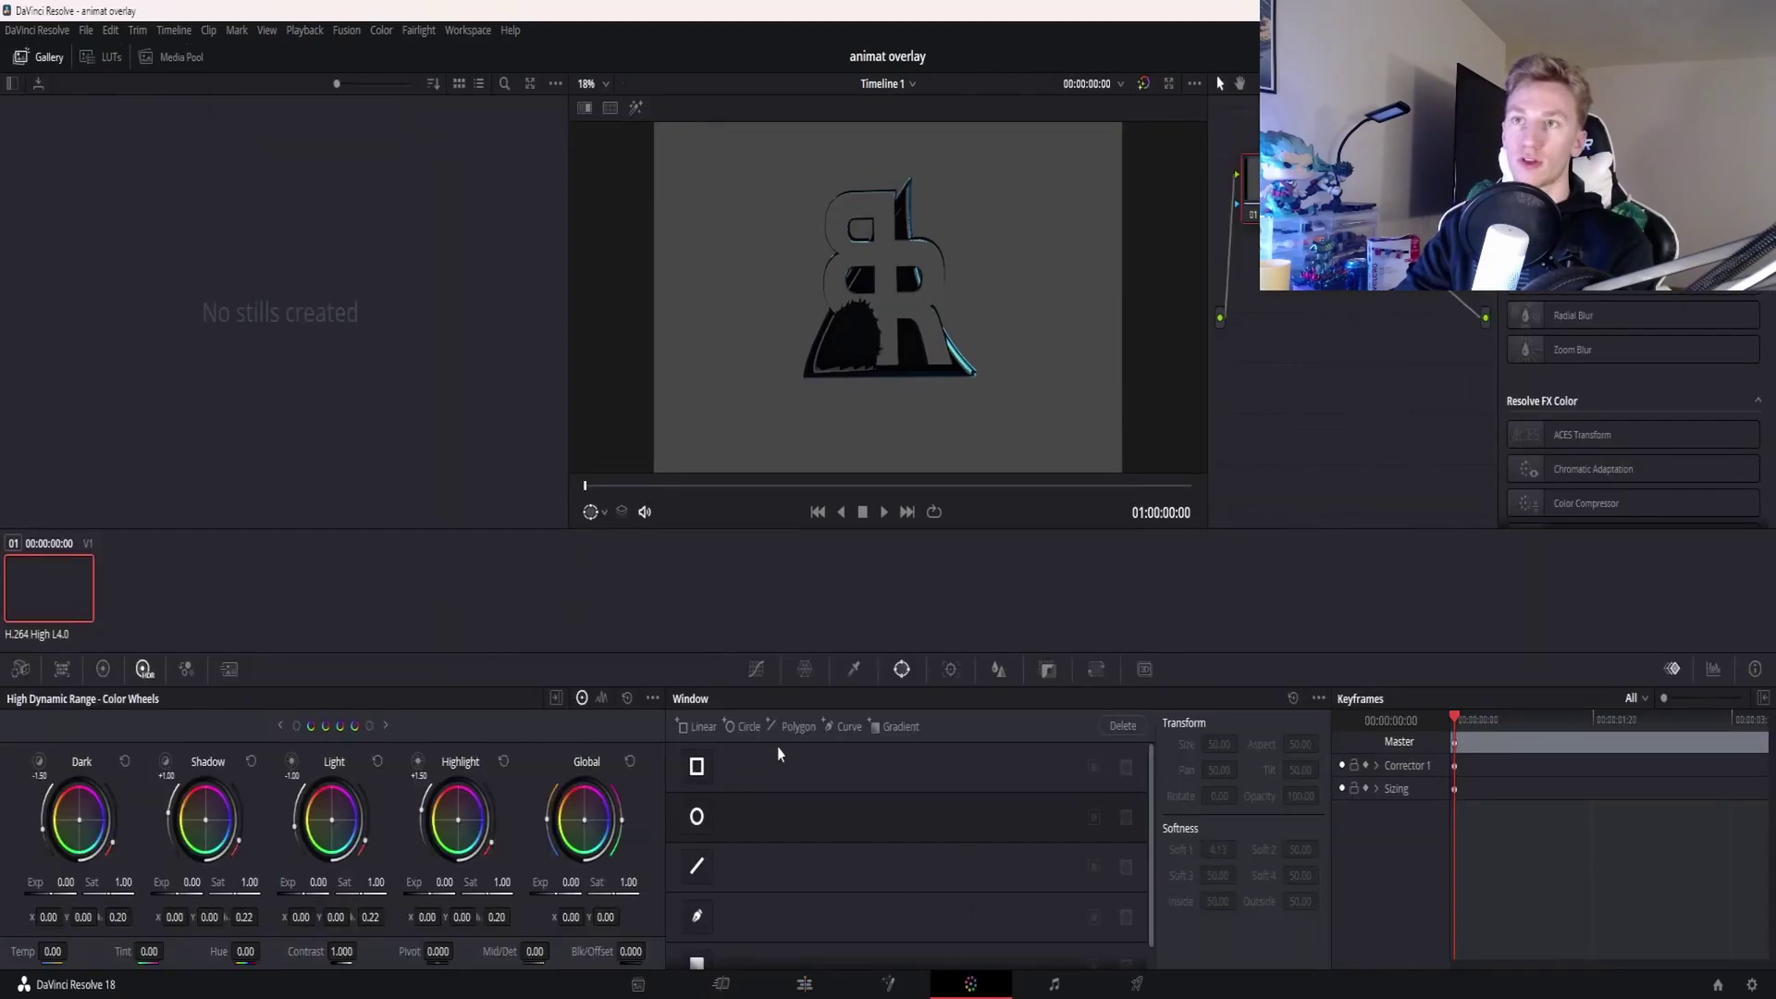
left_click(881, 513)
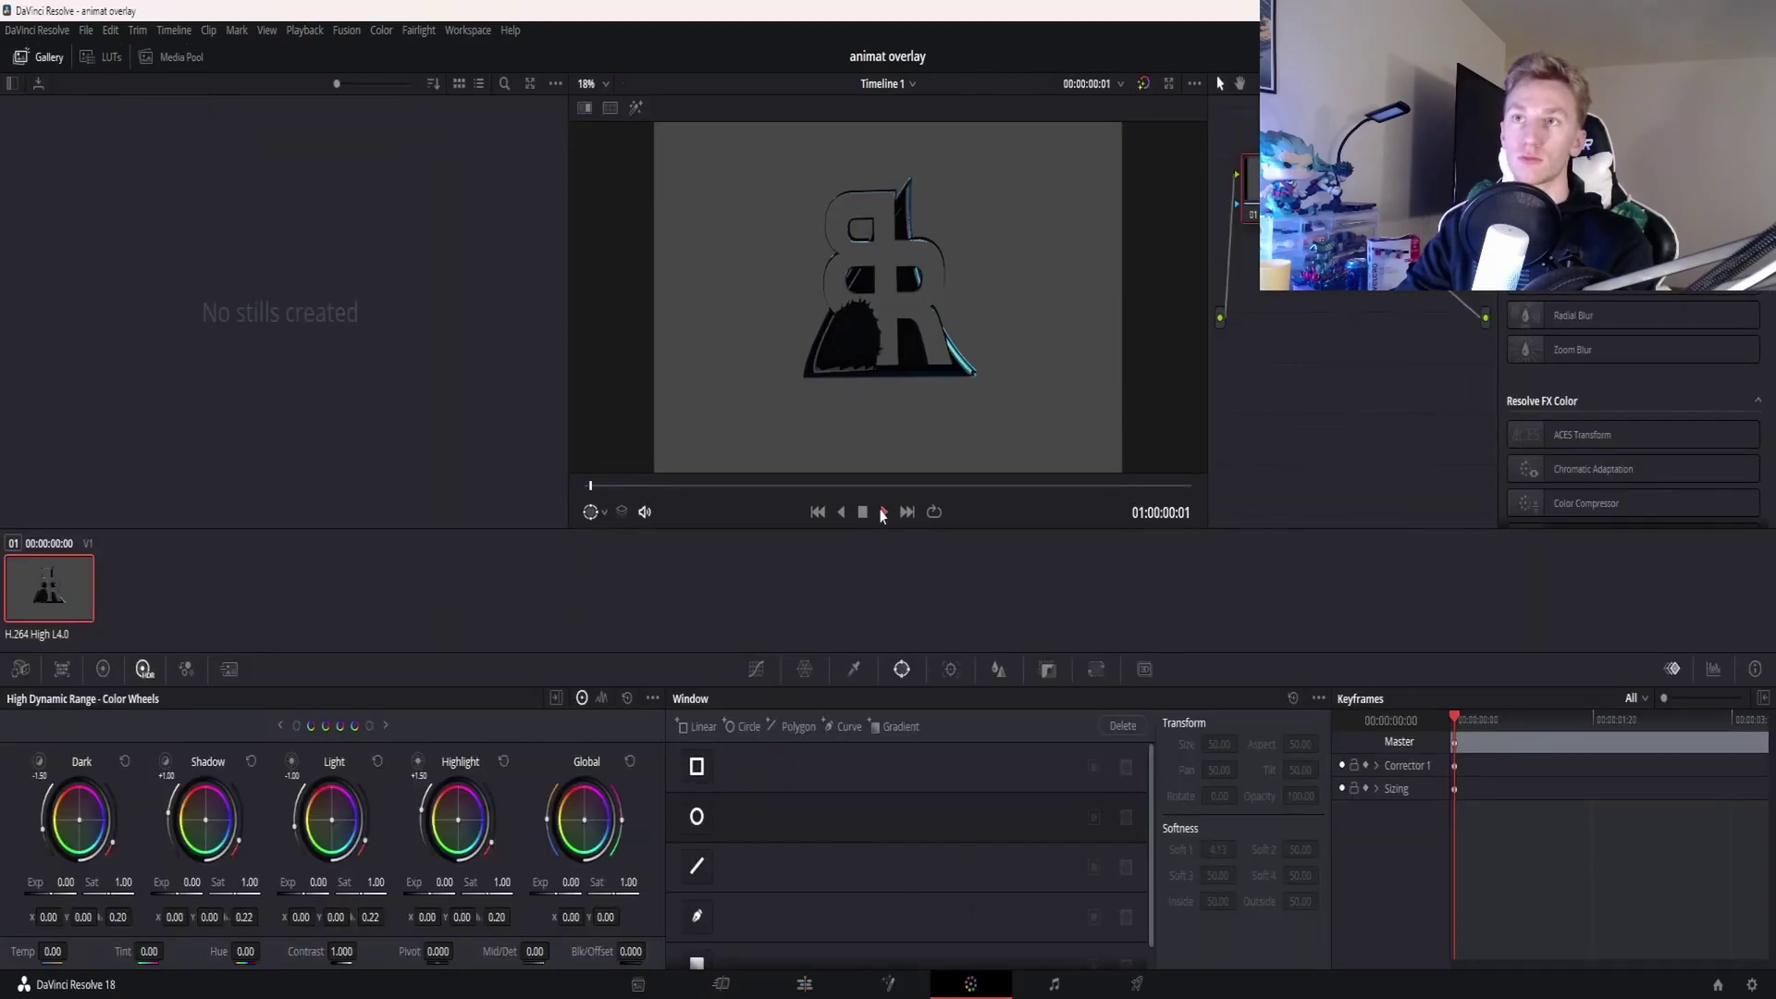
left_click(882, 514)
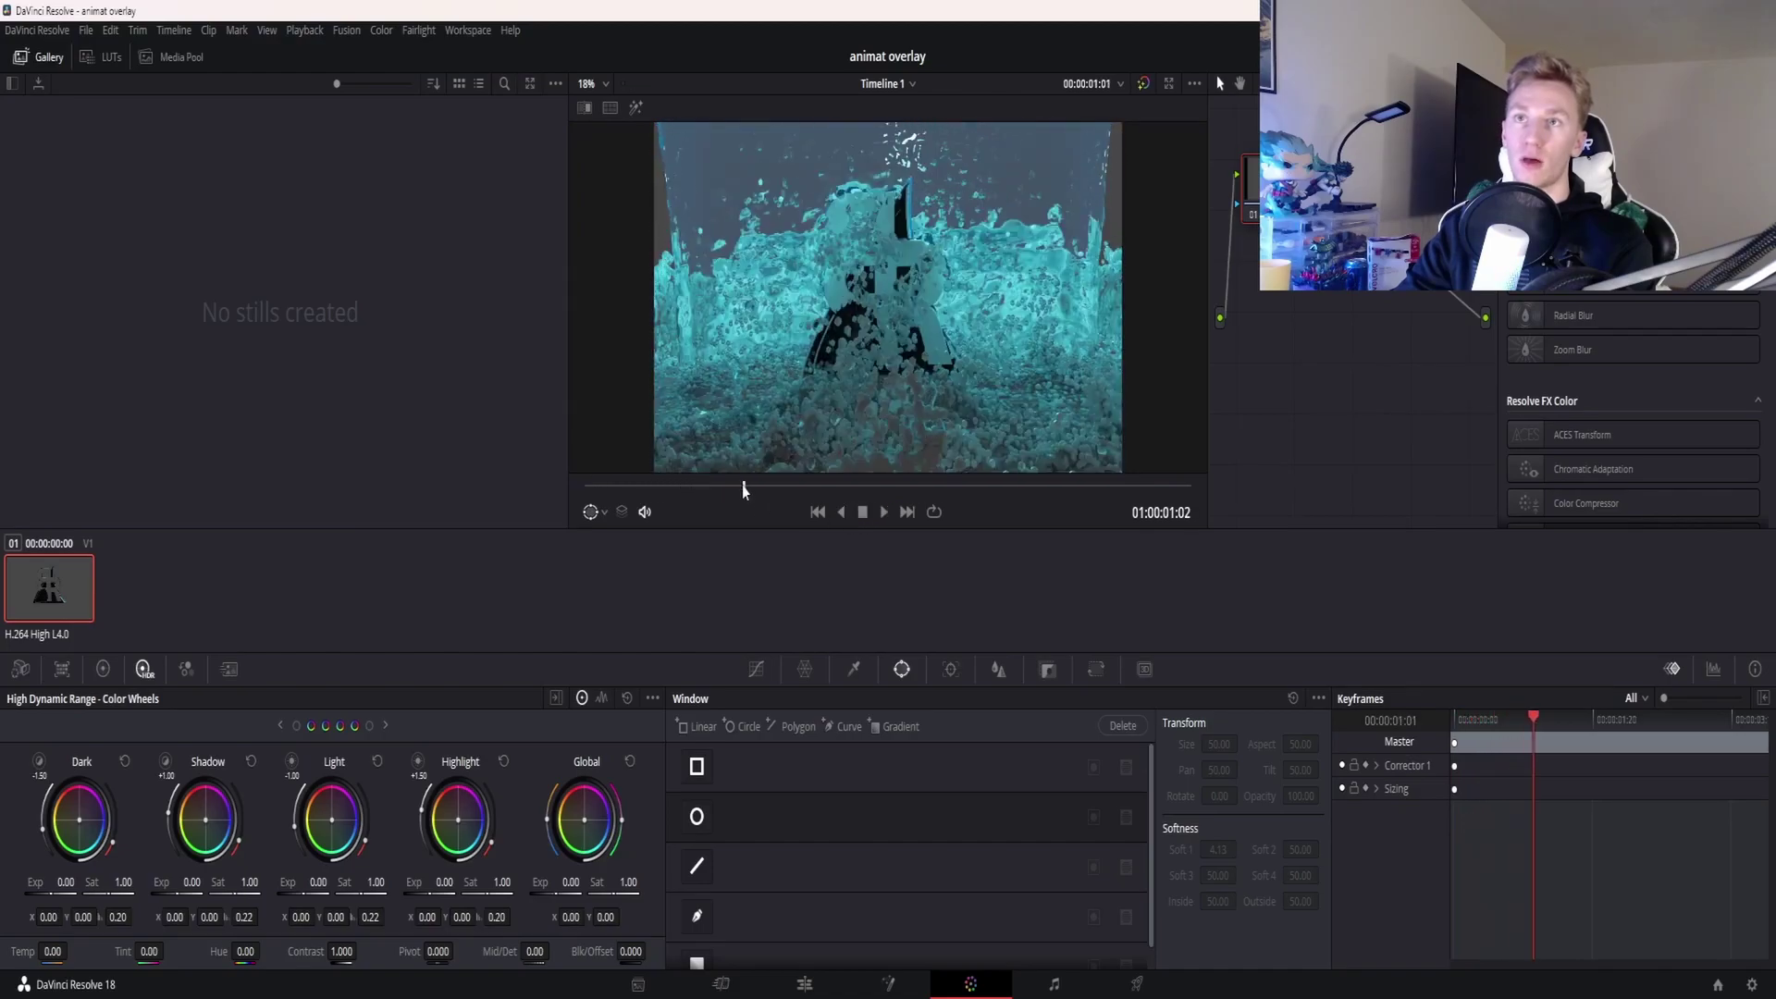
left_click_drag(741, 485, 567, 475)
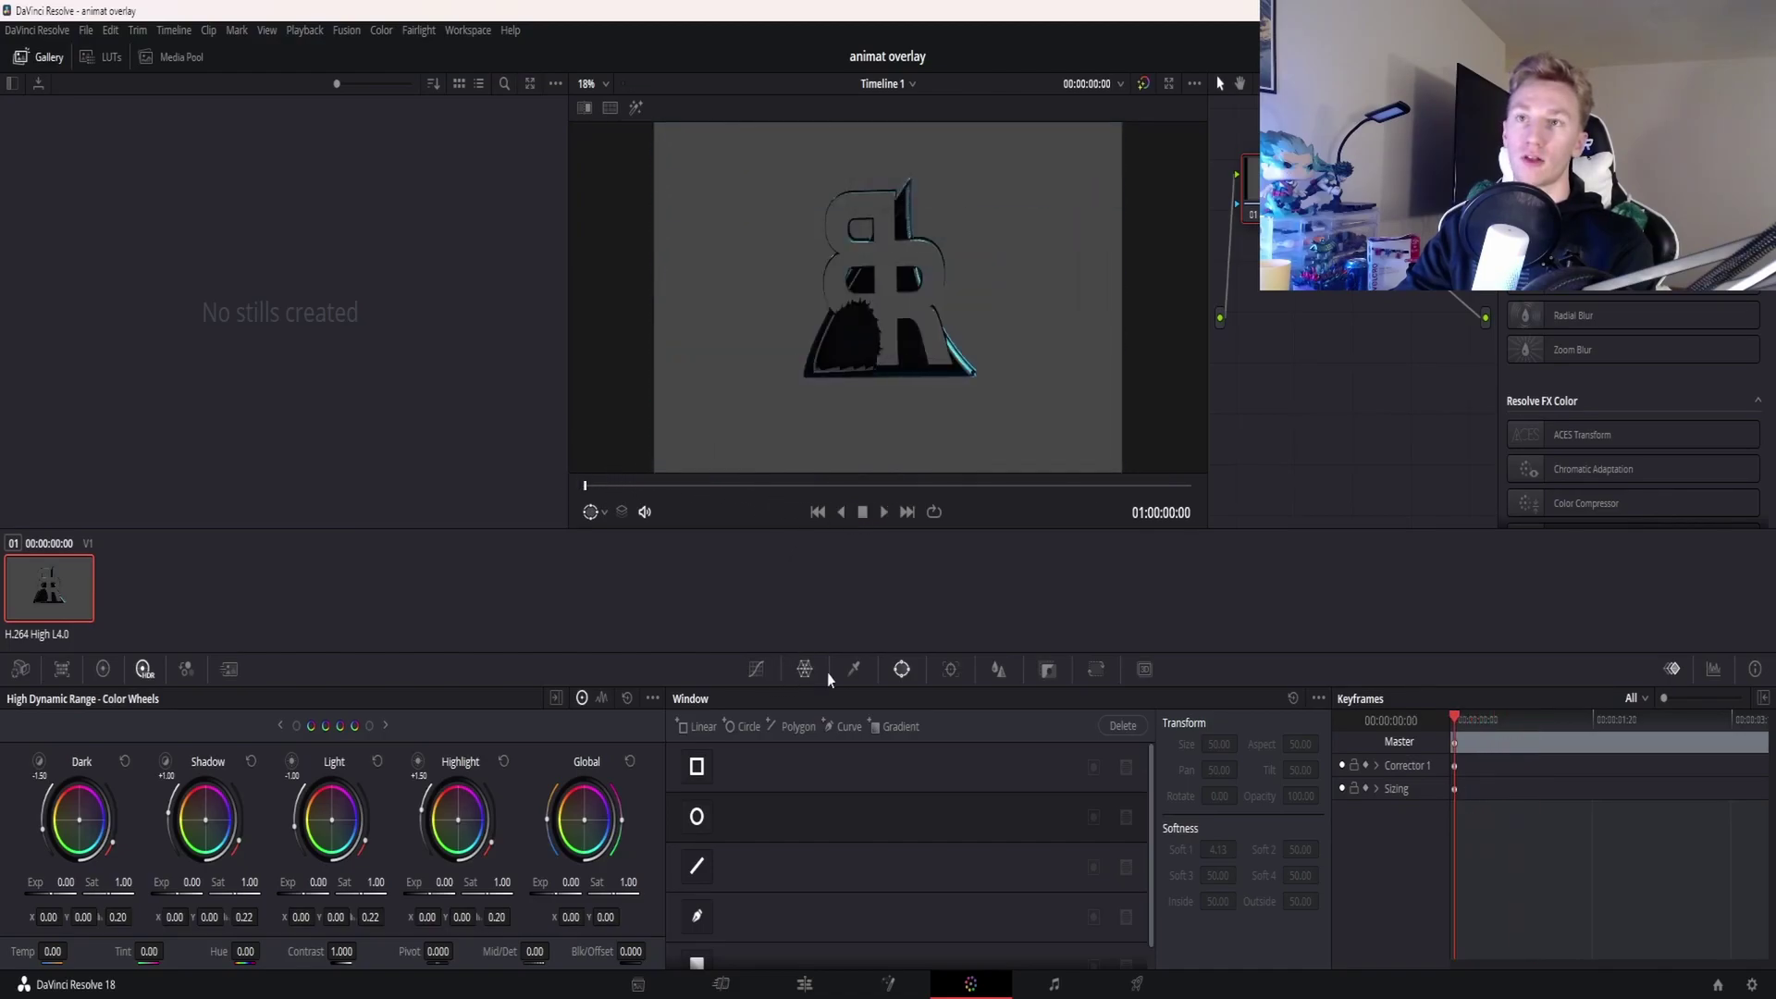
left_click(854, 668)
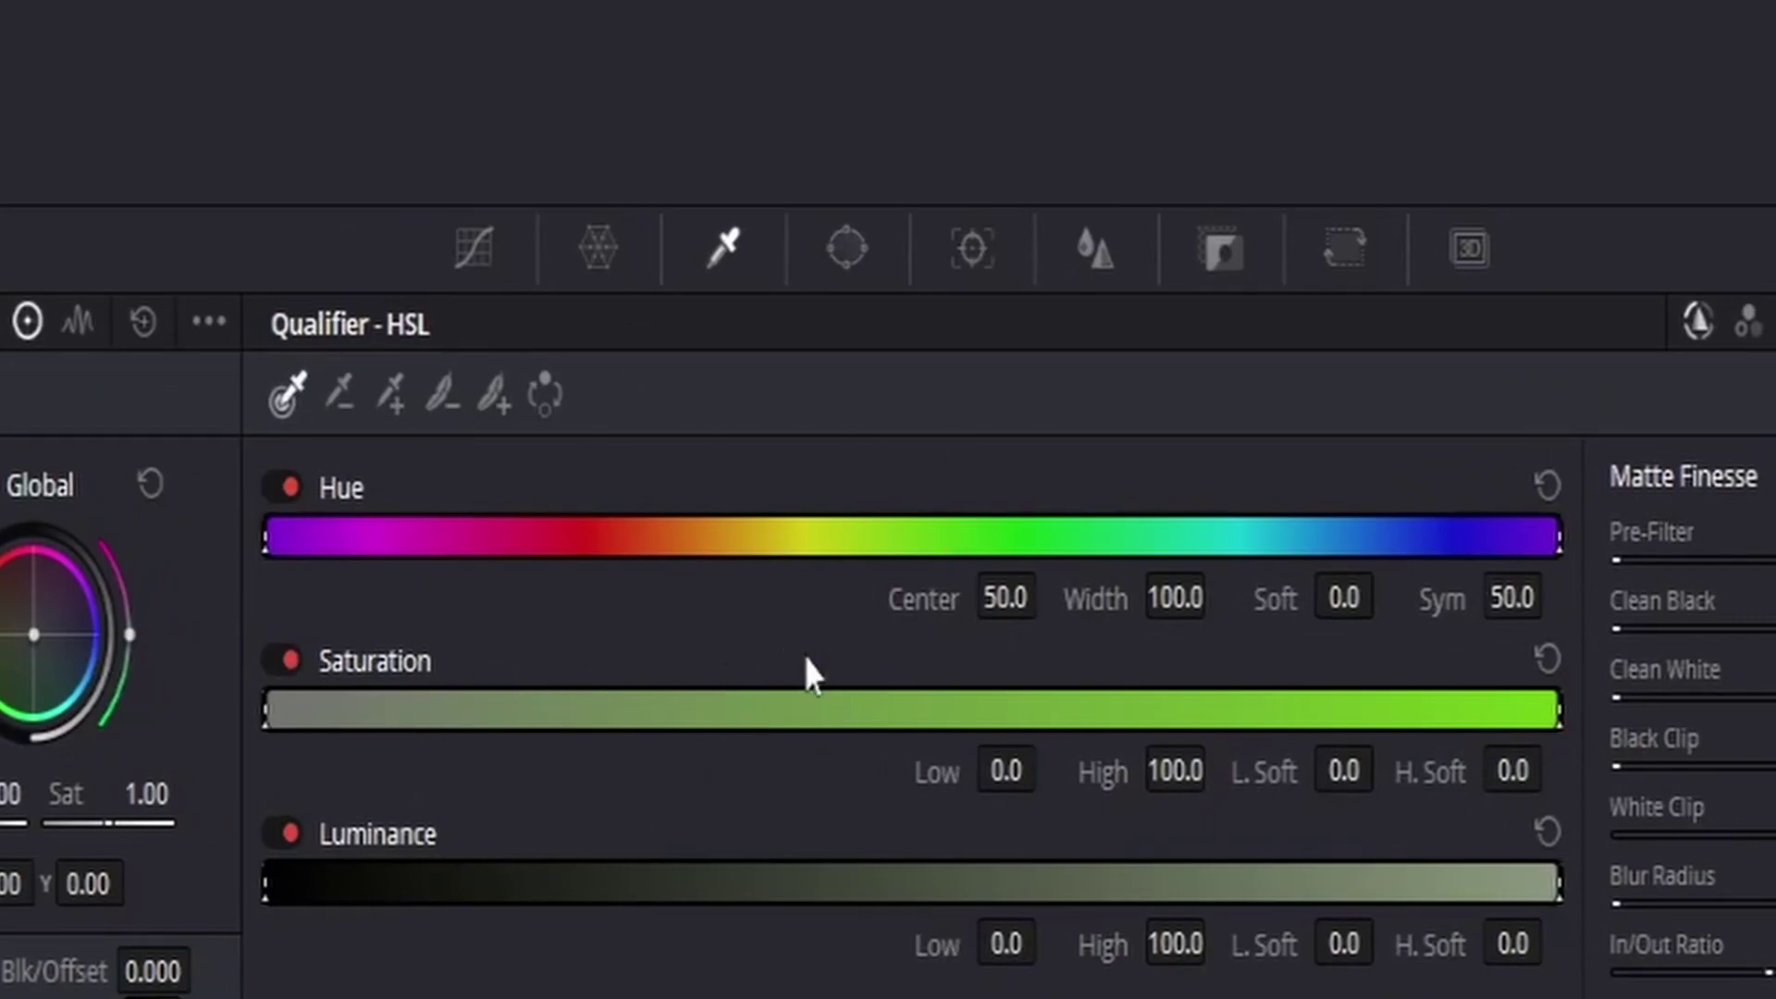
Add a Linear rectangle window and shape it into a tall box over the left side (Pan 37.27, Tilt 56.71)
left_click(868, 259)
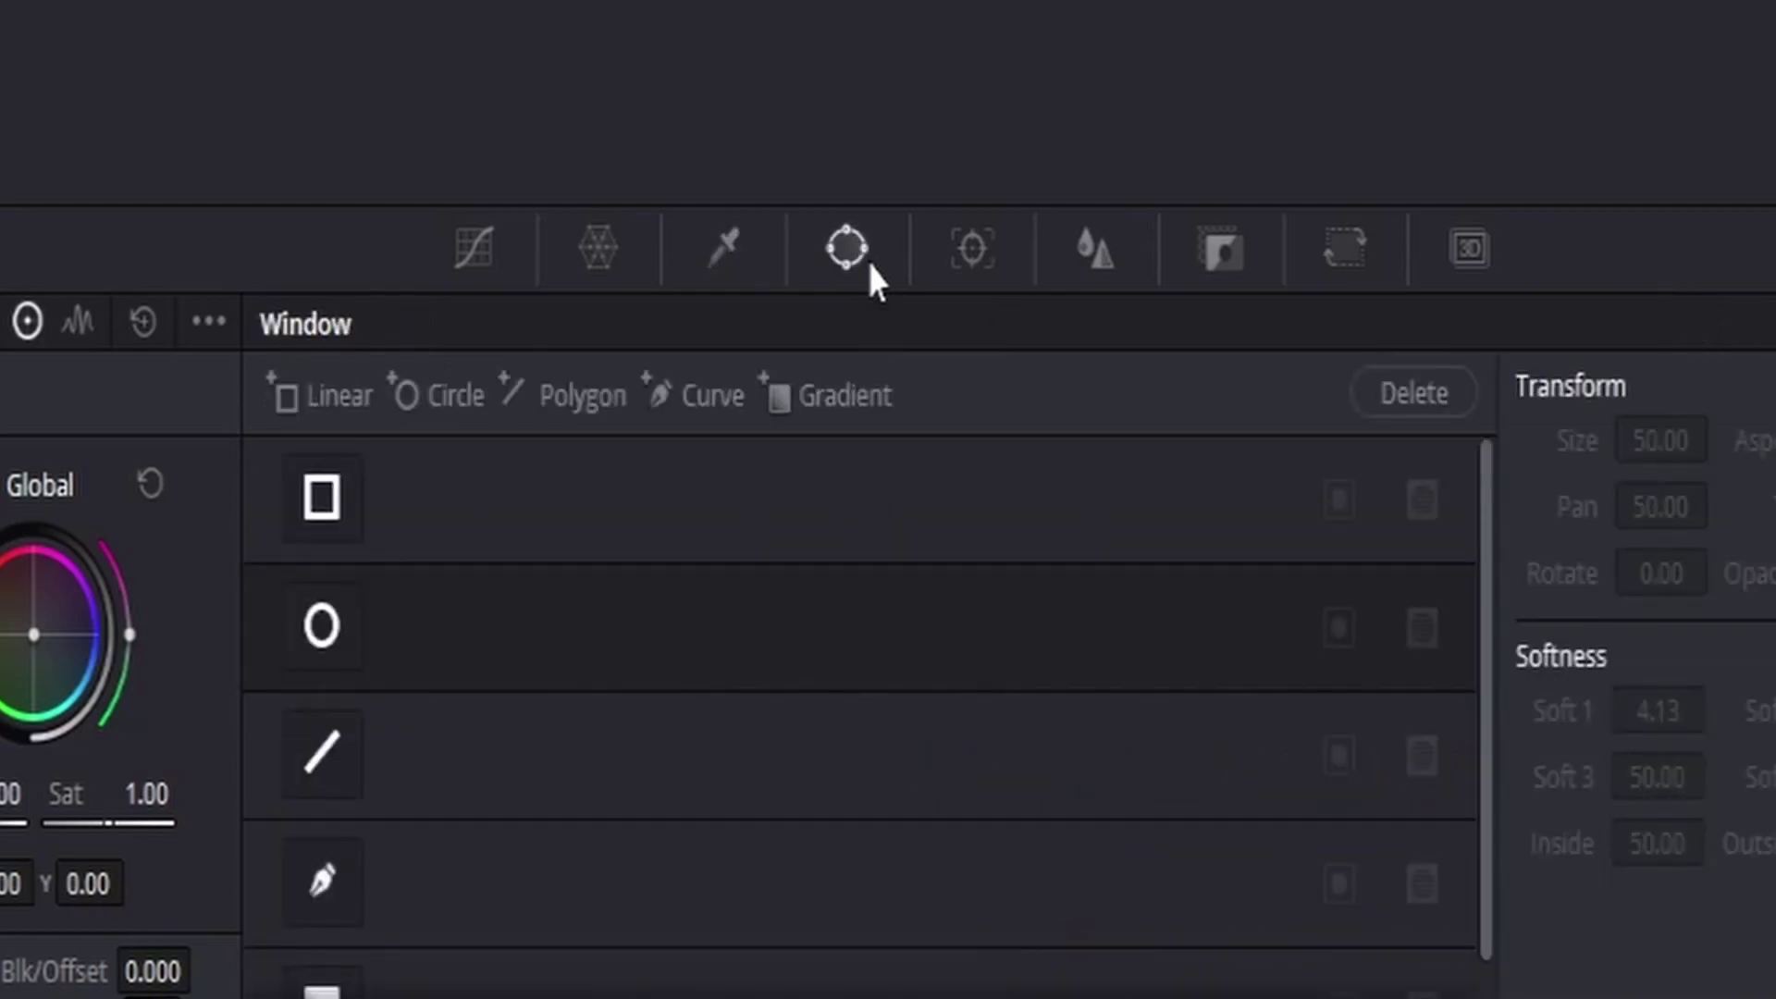
left_click(349, 515)
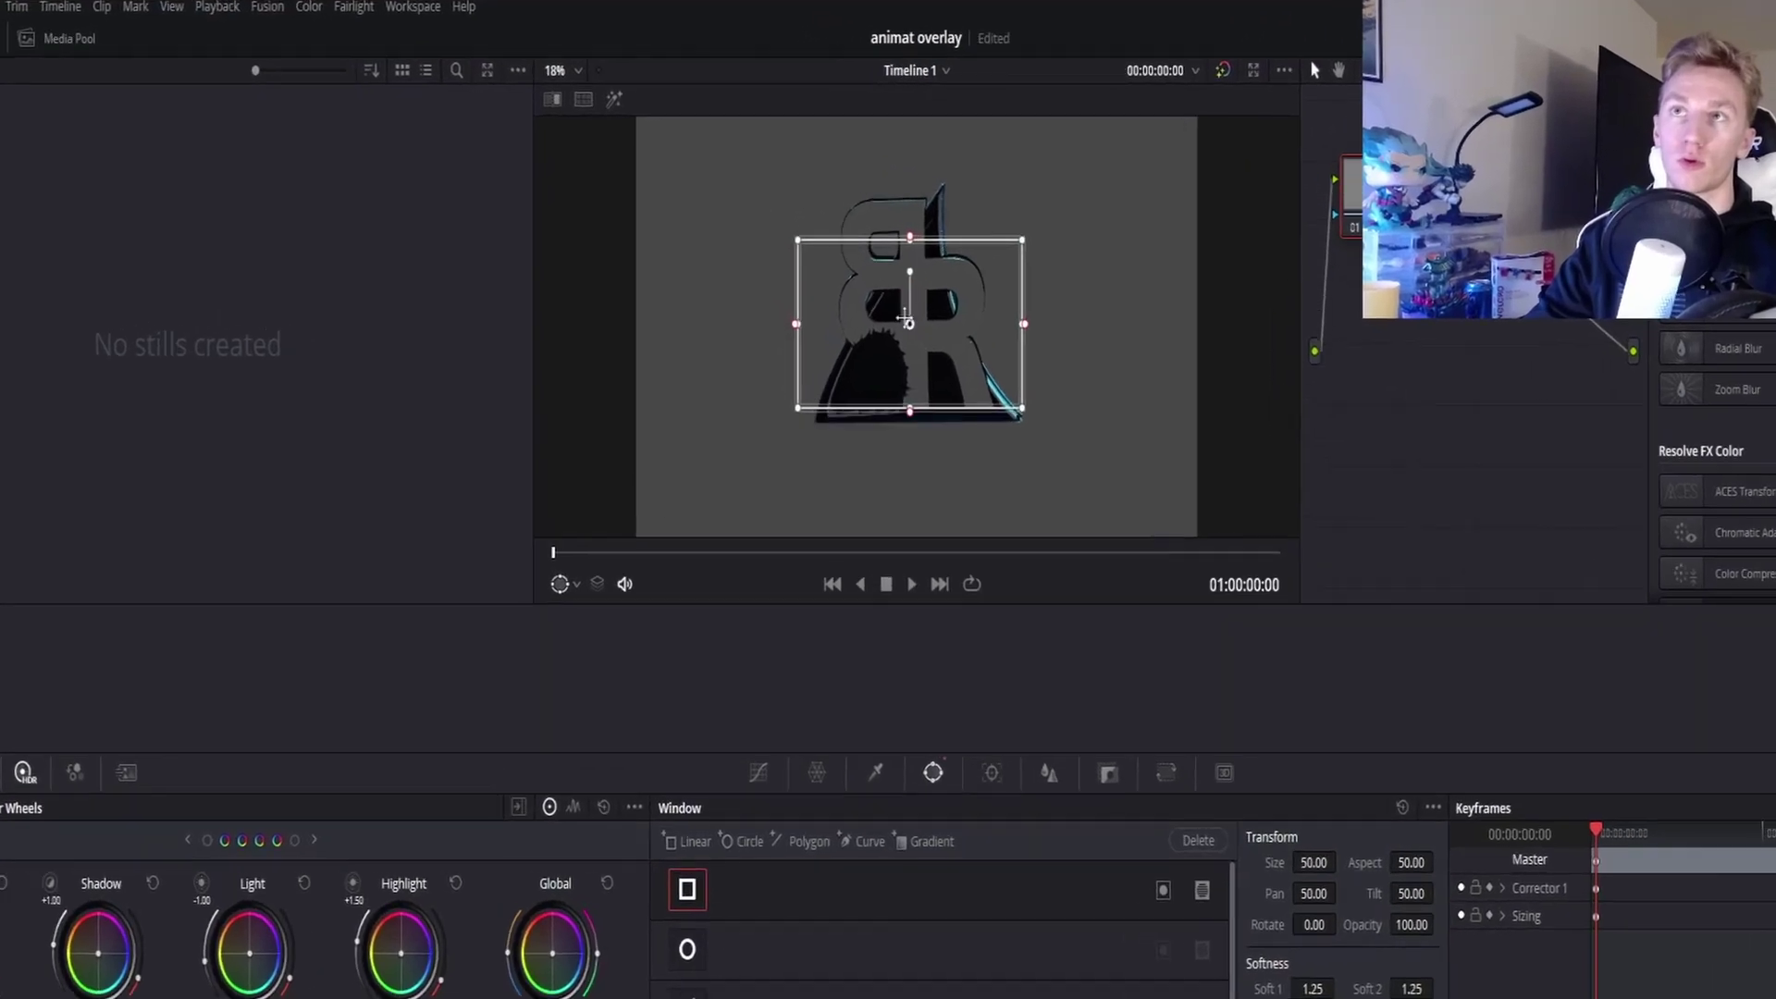
left_click_drag(888, 298, 926, 342)
left_click_drag(1109, 536, 778, 268)
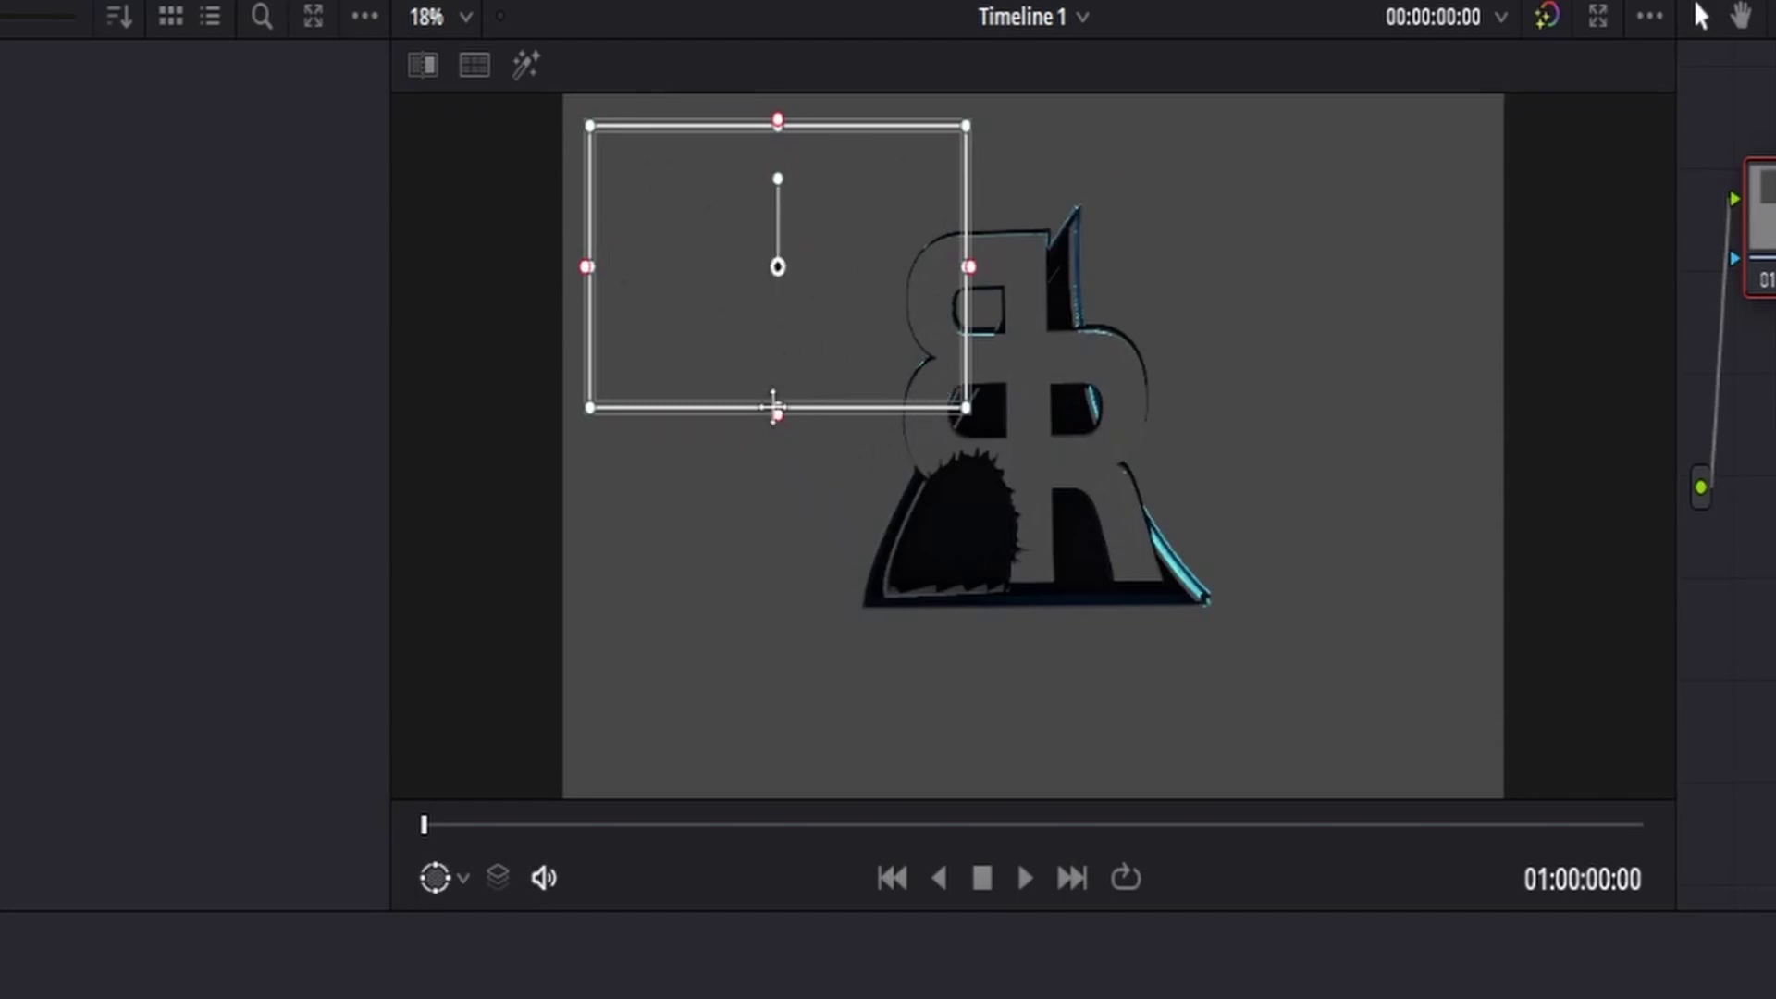
left_click_drag(776, 407, 778, 713)
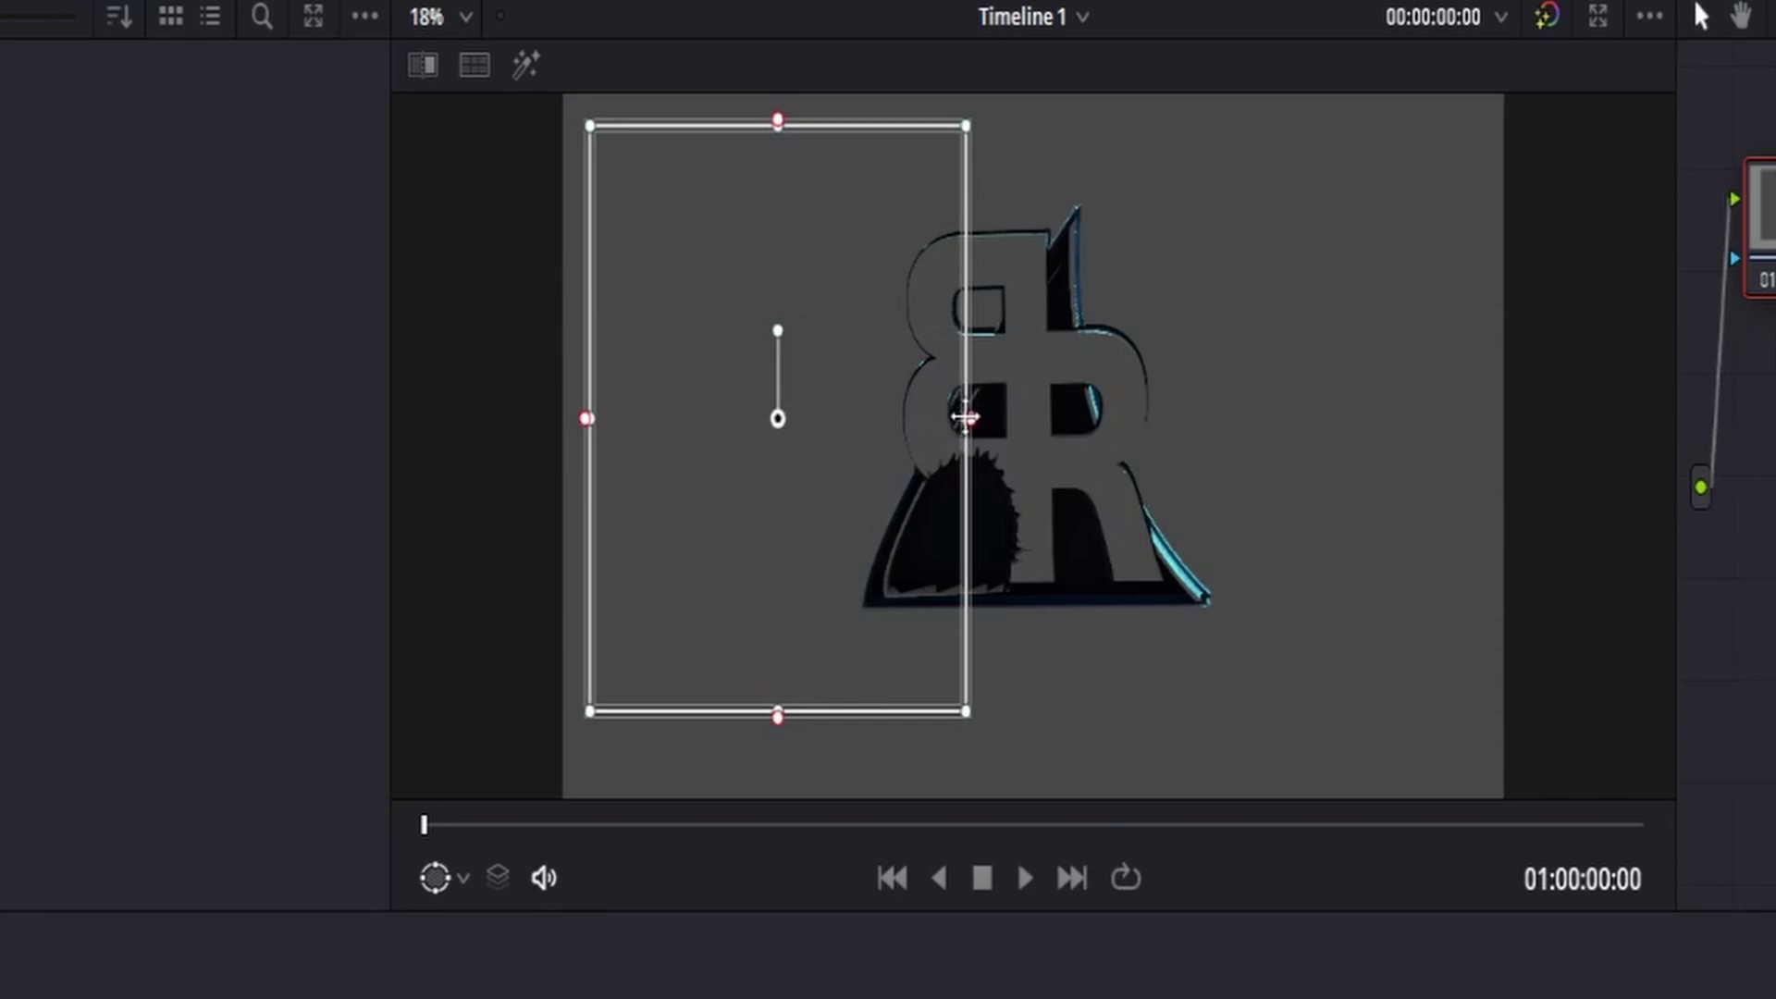
left_click_drag(965, 418, 1202, 420)
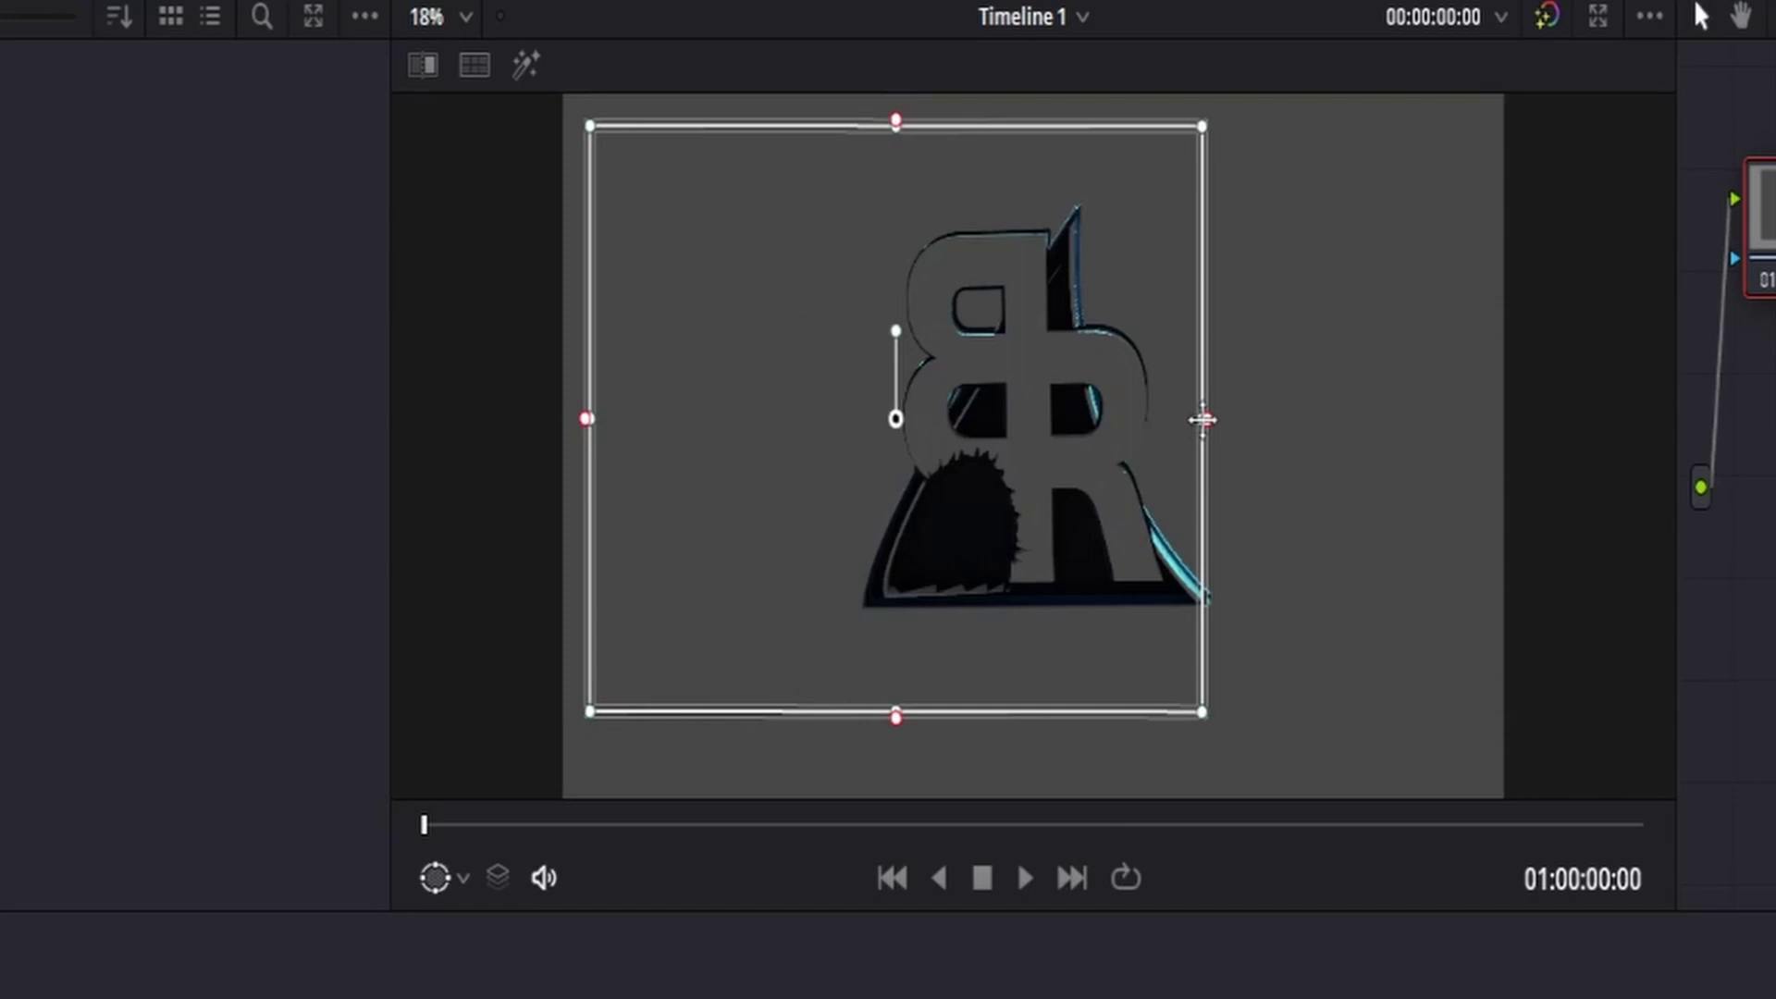
left_click_drag(1203, 420, 1030, 416)
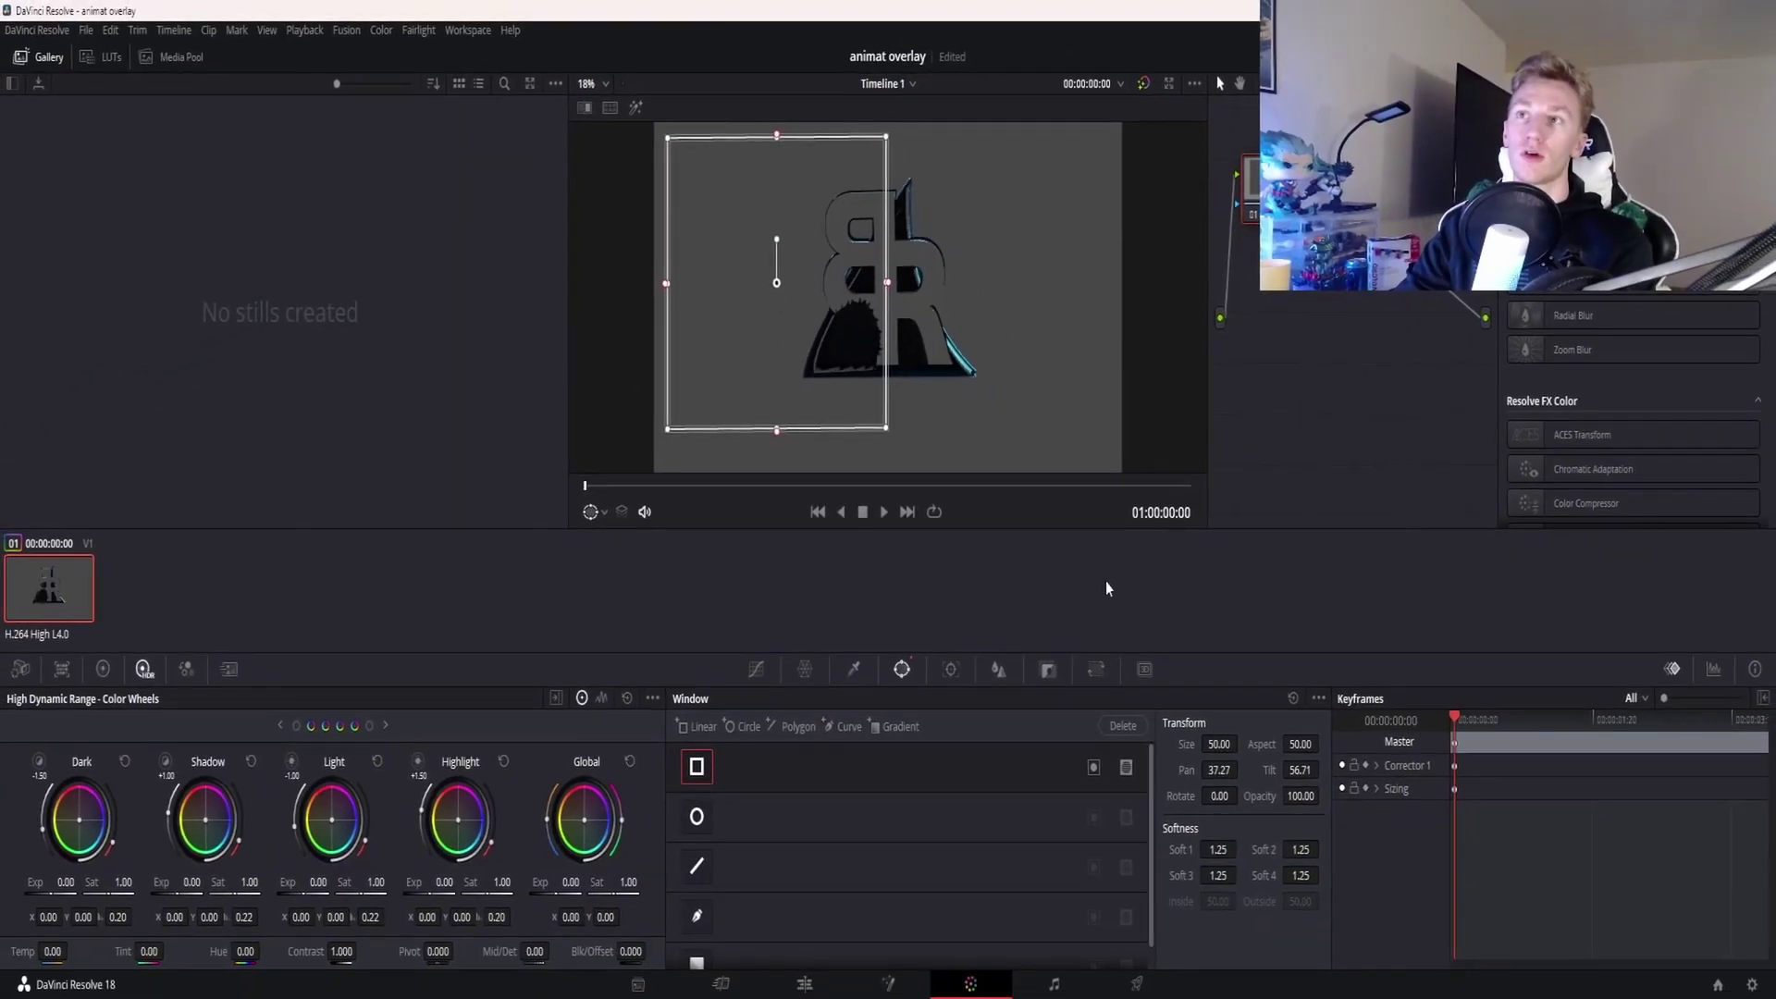
Add an alpha output, connect the node's output to it, and play to preview the transparency
right_click(1320, 324)
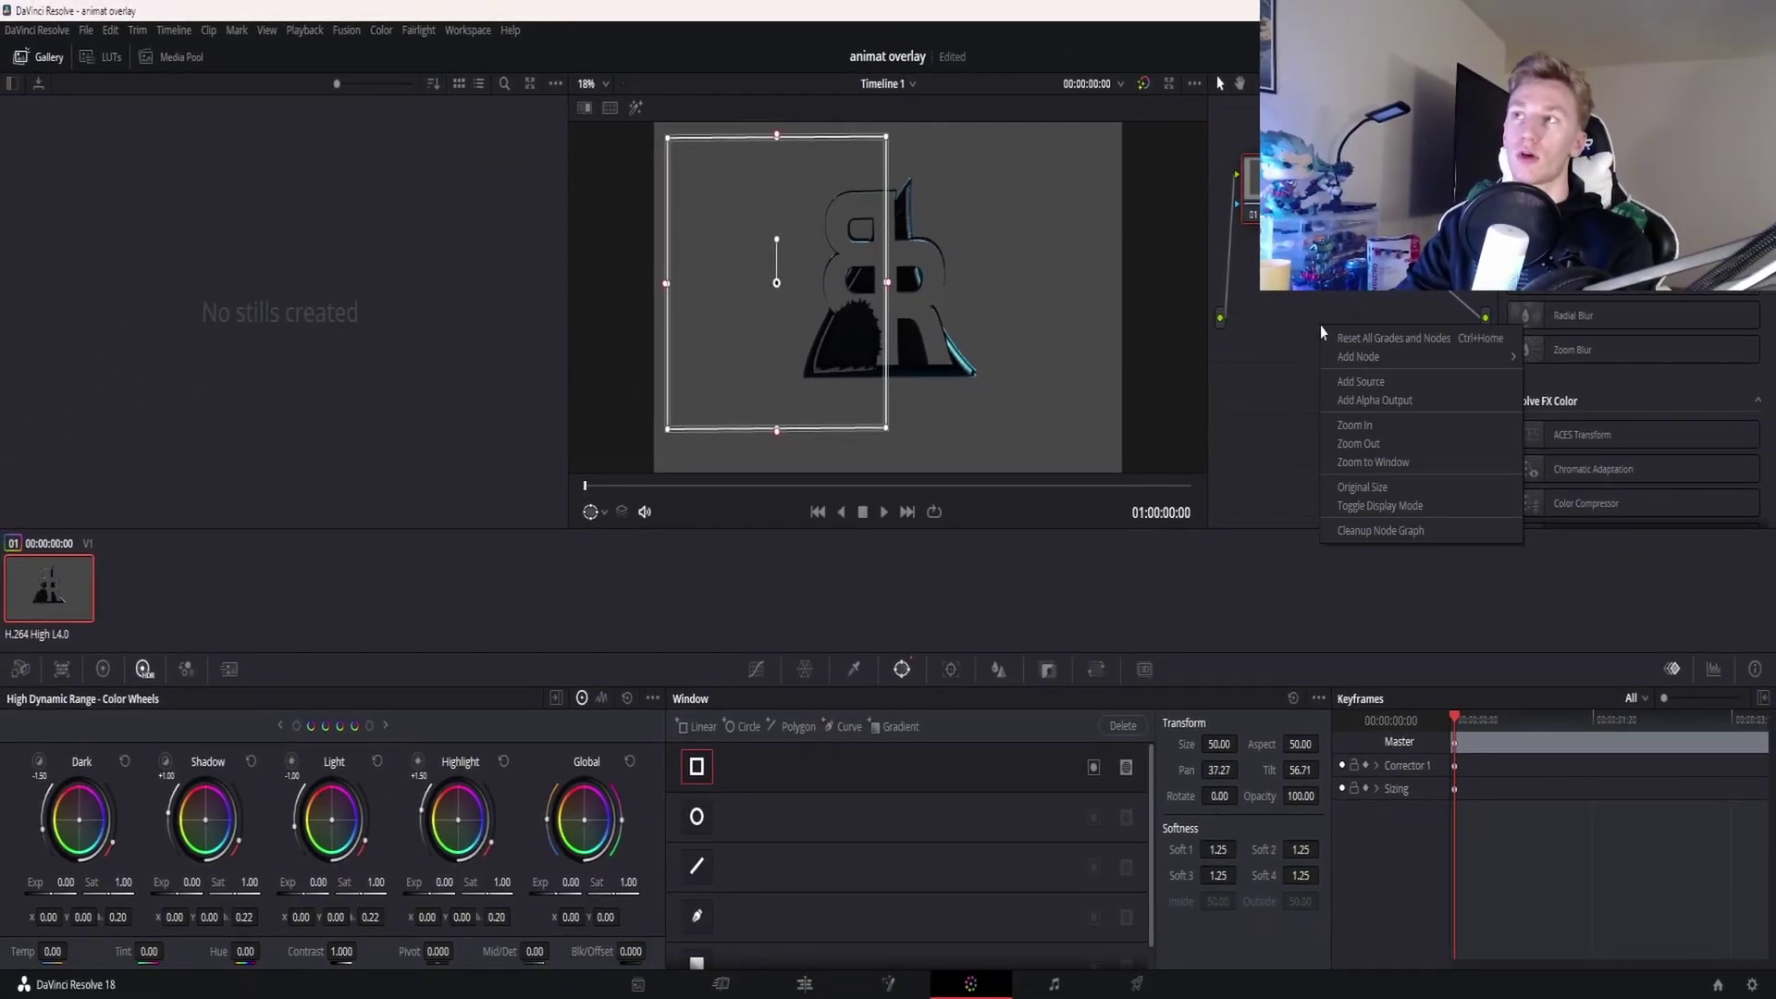
left_click(1395, 407)
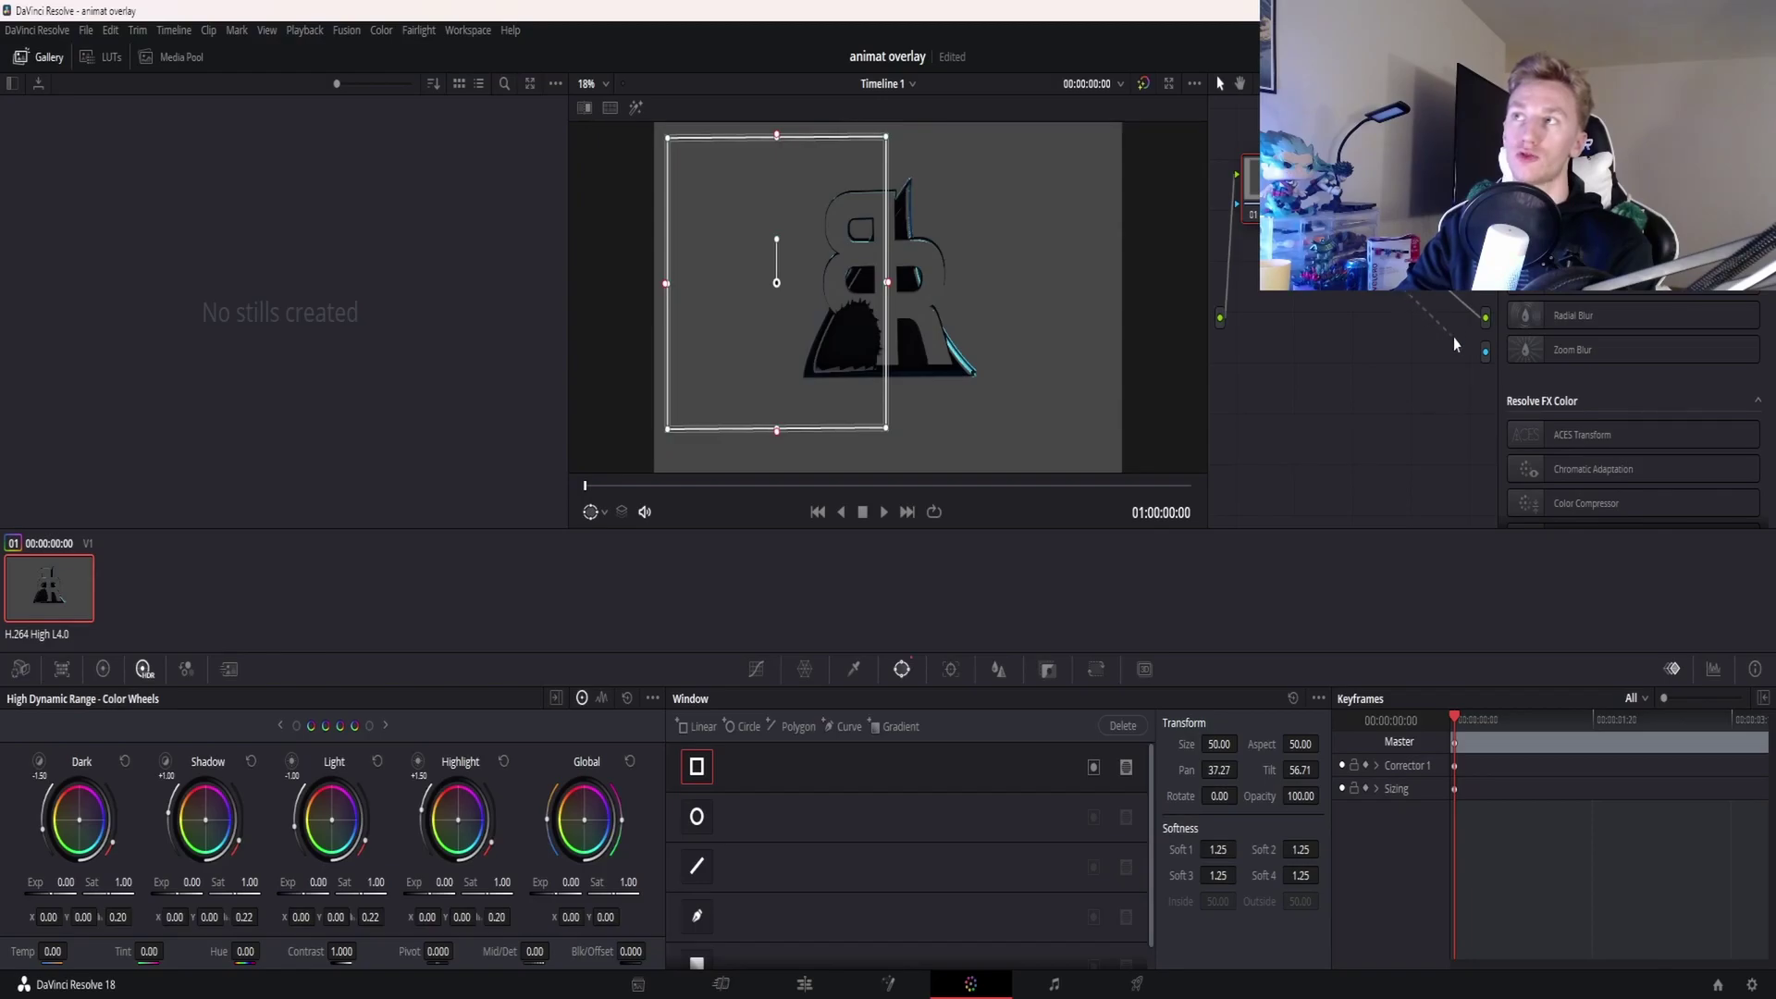
left_click_drag(1454, 345, 1485, 351)
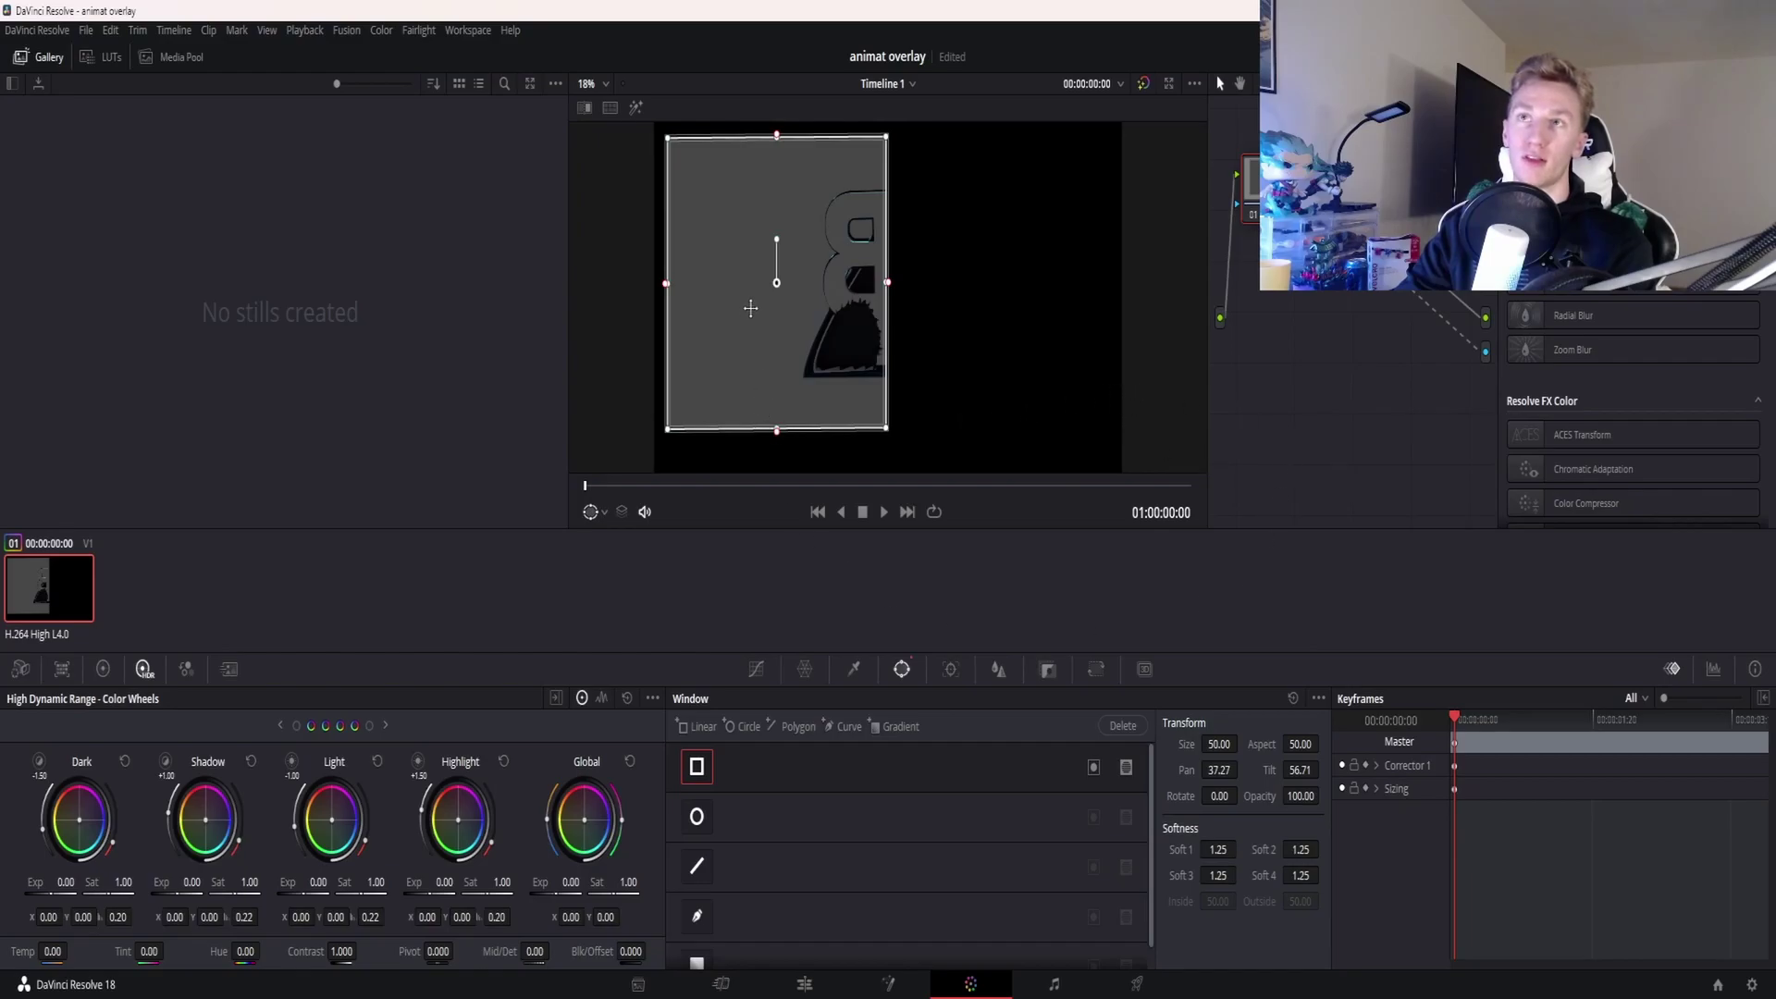
left_click(883, 512)
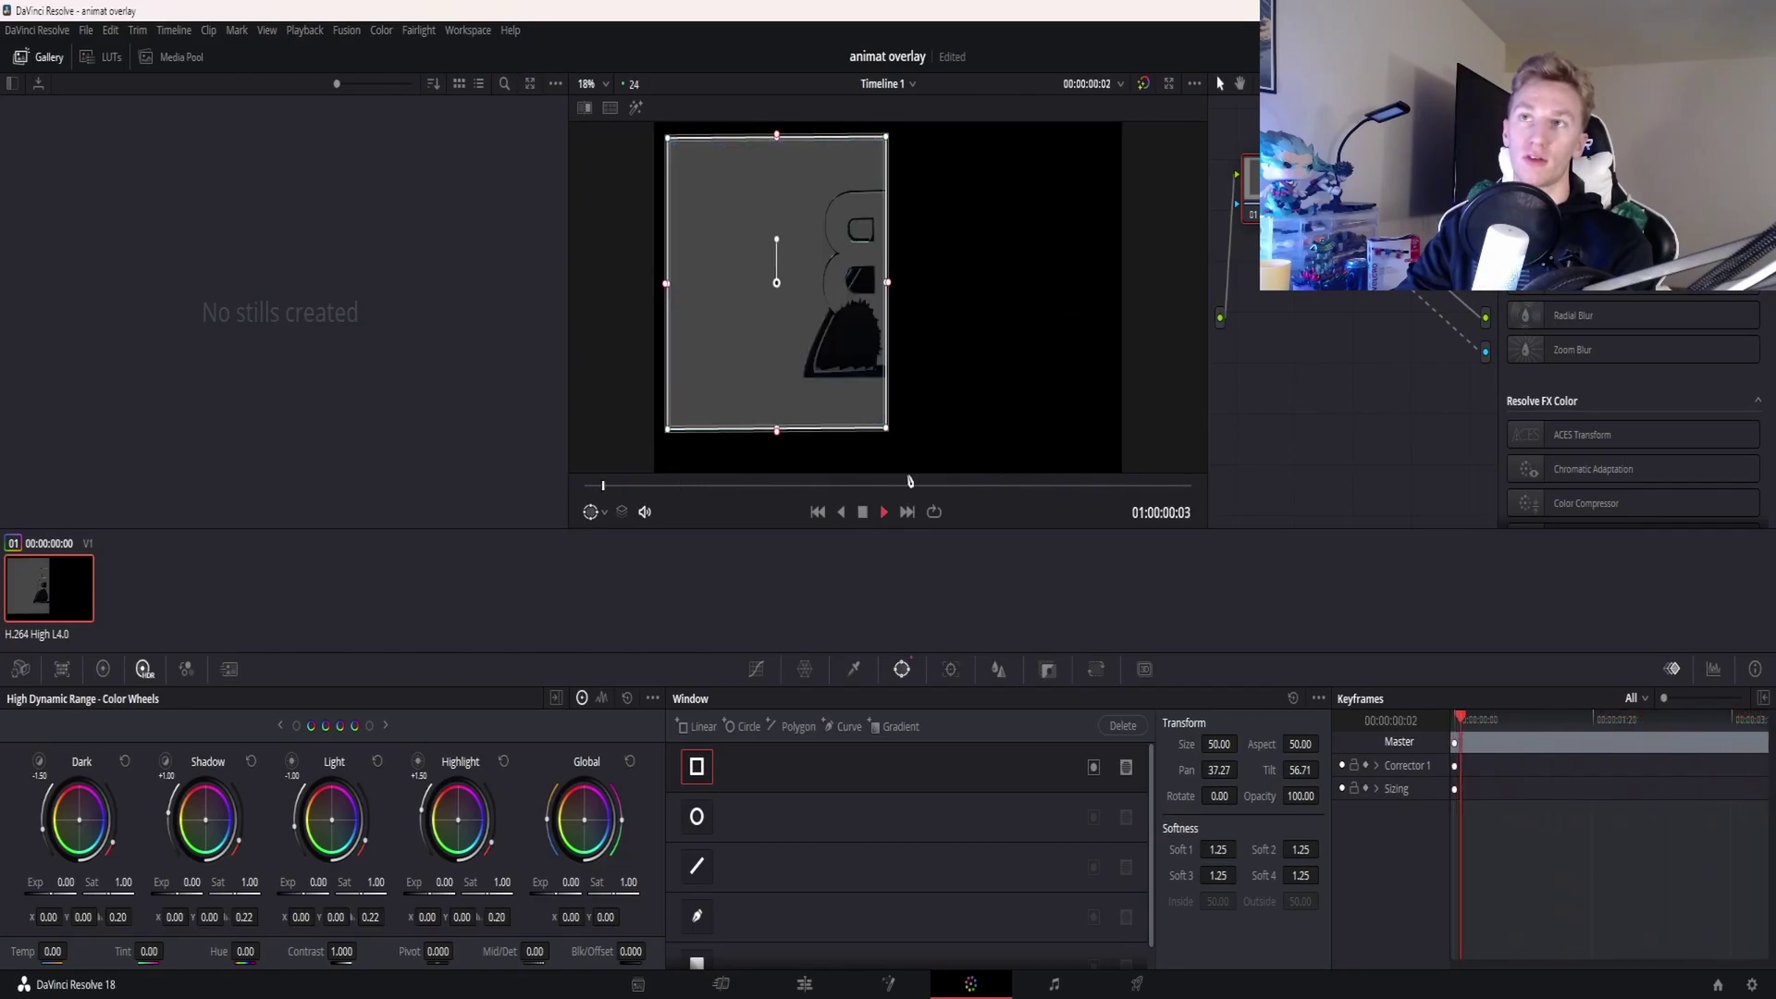
Invert the rectangular window, then play from the first frame to check the transparent hole
left_click(862, 512)
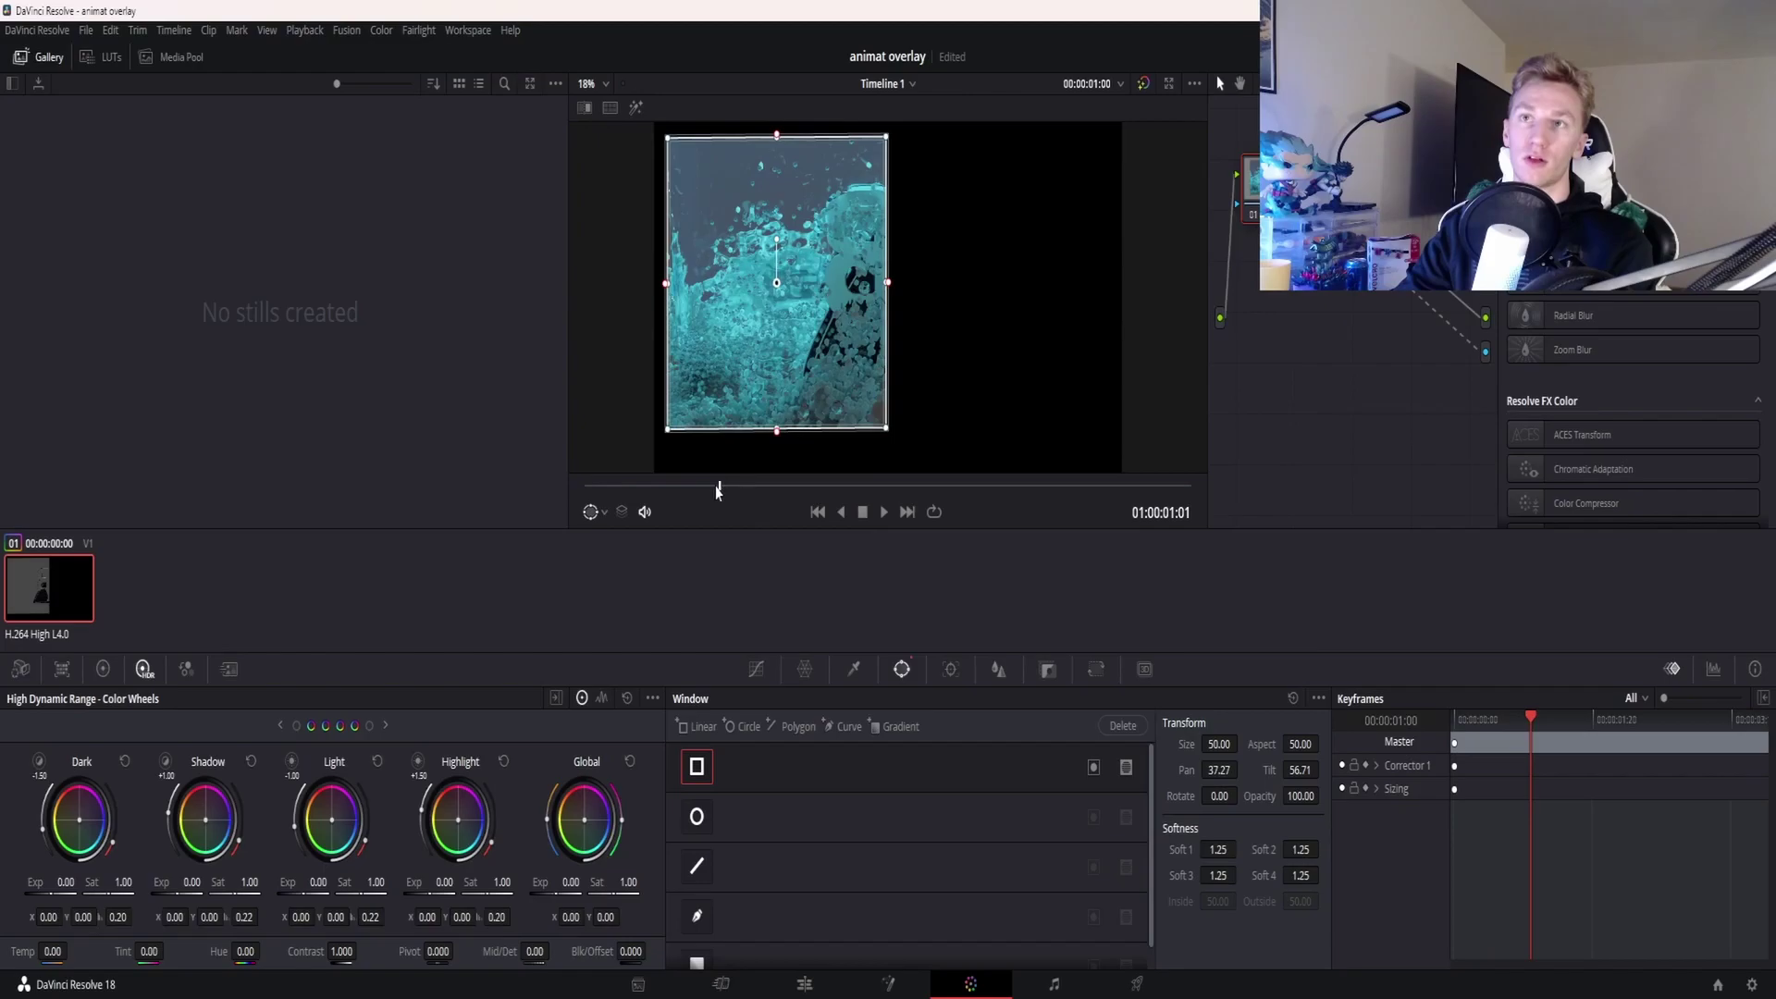
left_click_drag(719, 491, 585, 488)
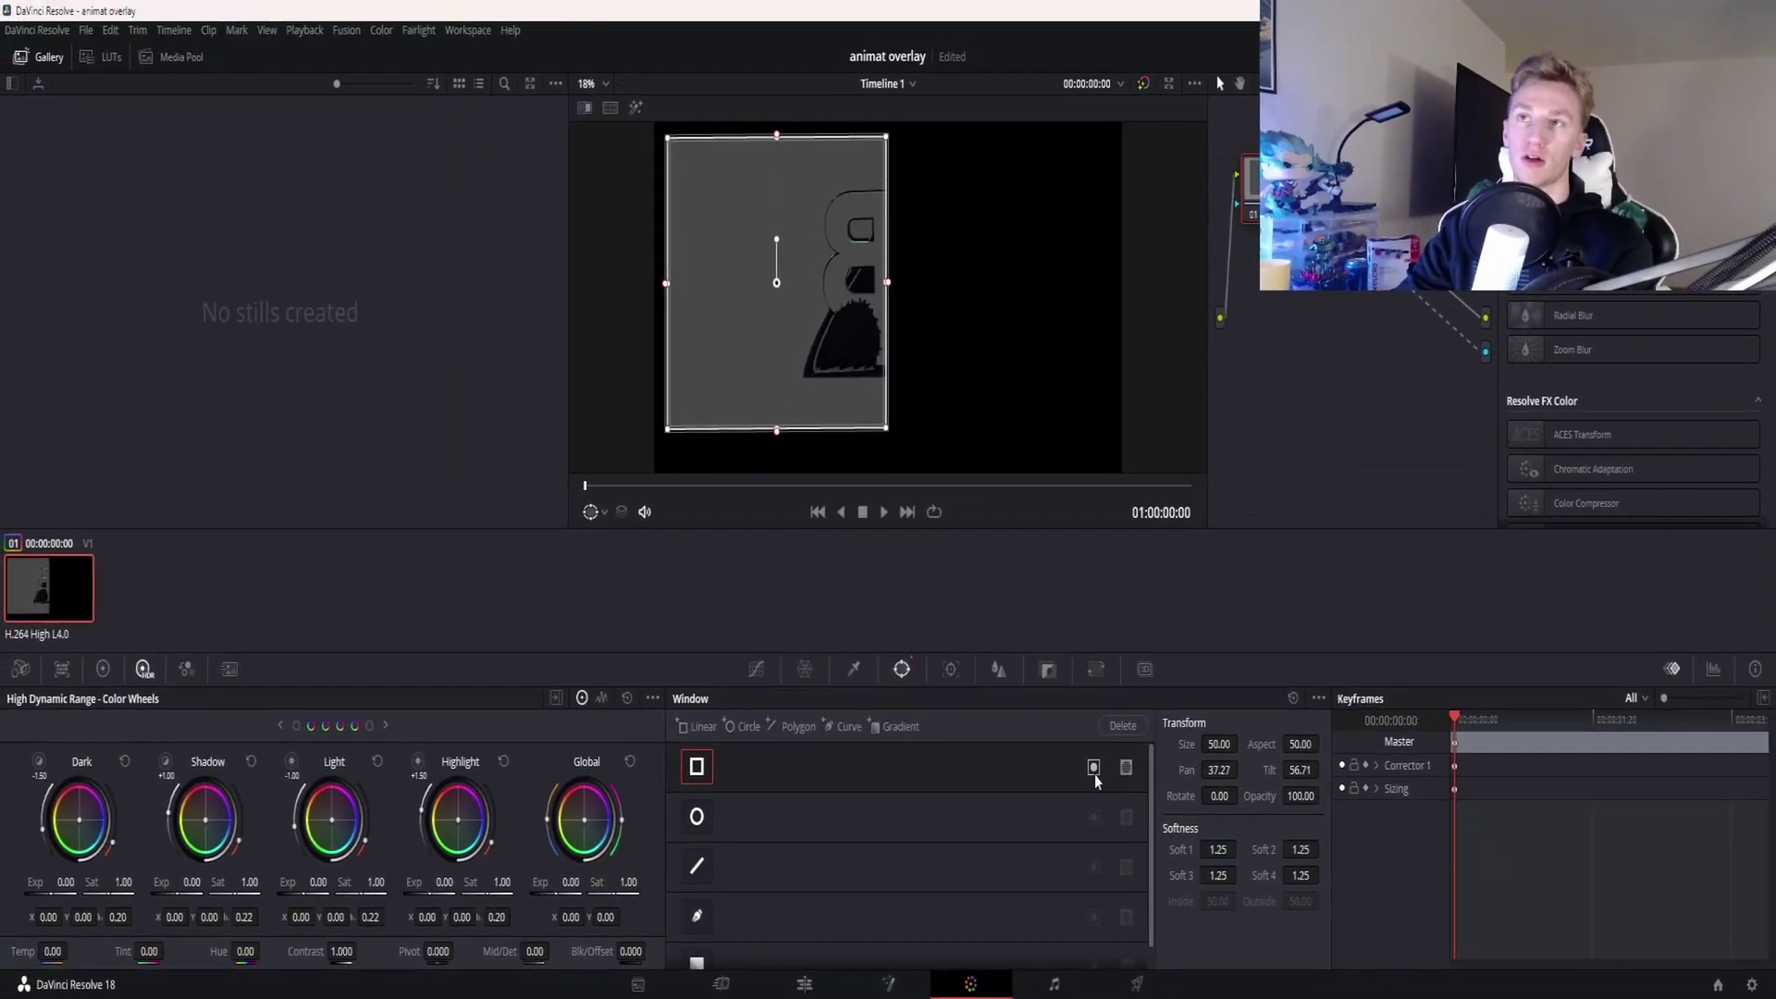
left_click(1259, 576)
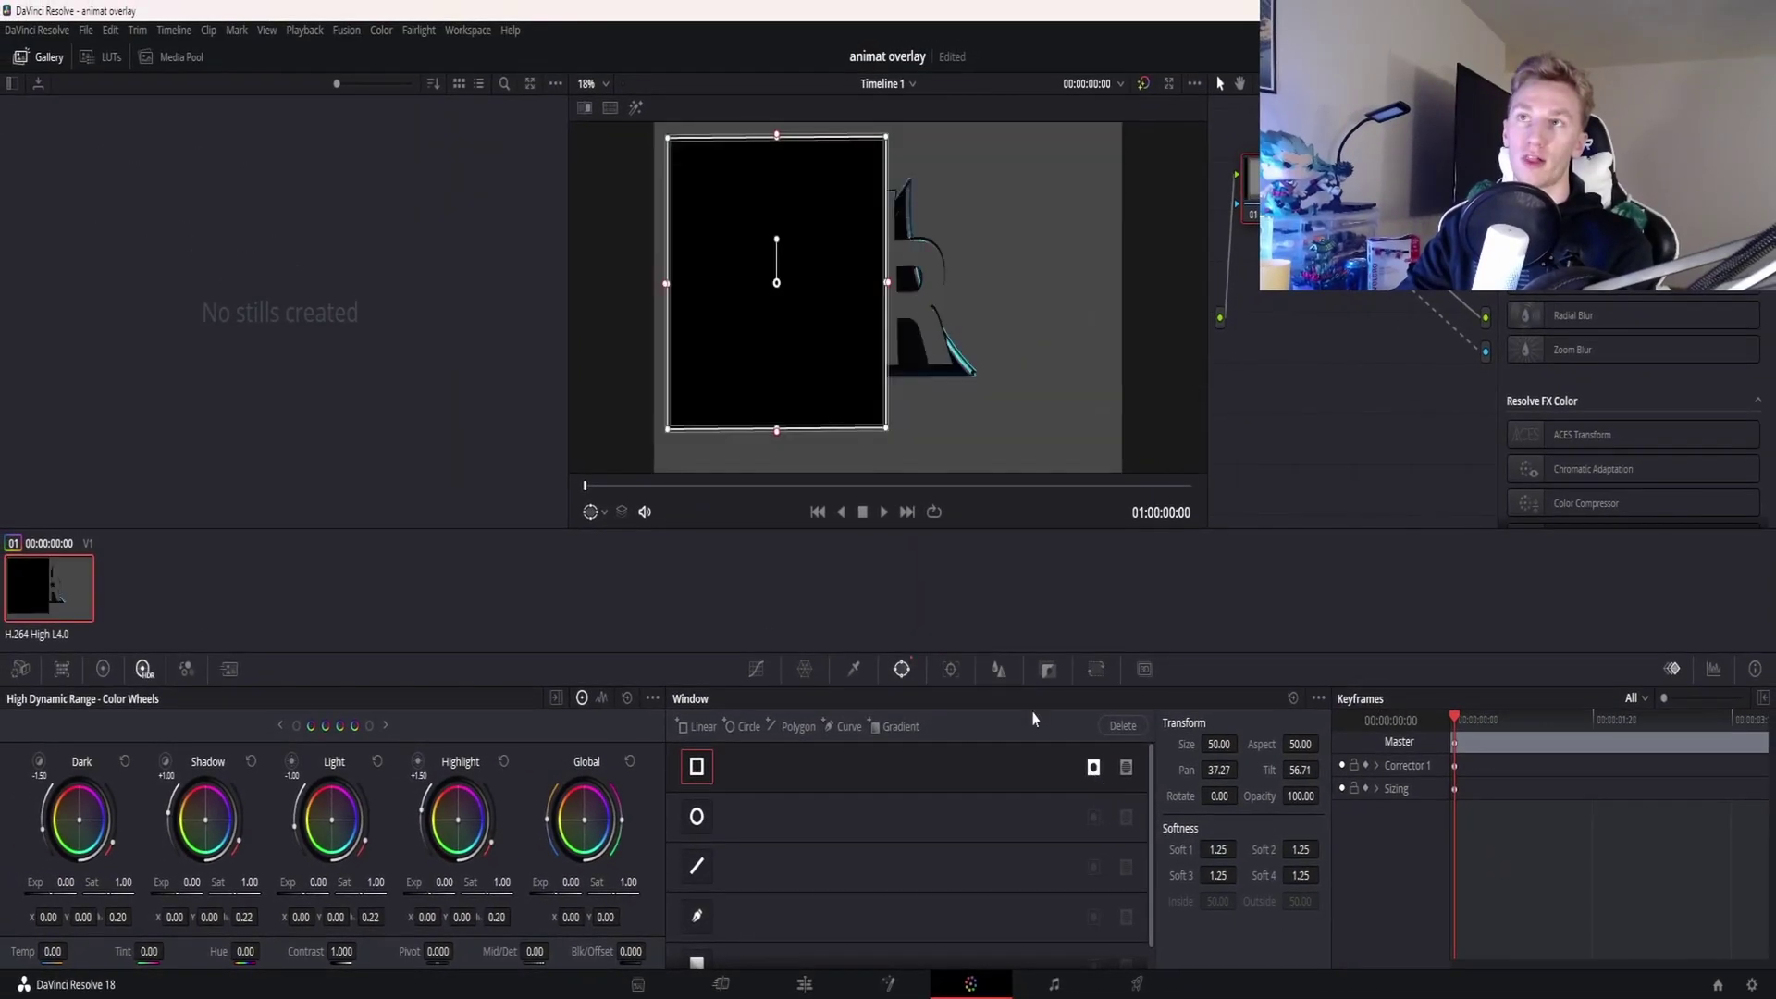
left_click(885, 512)
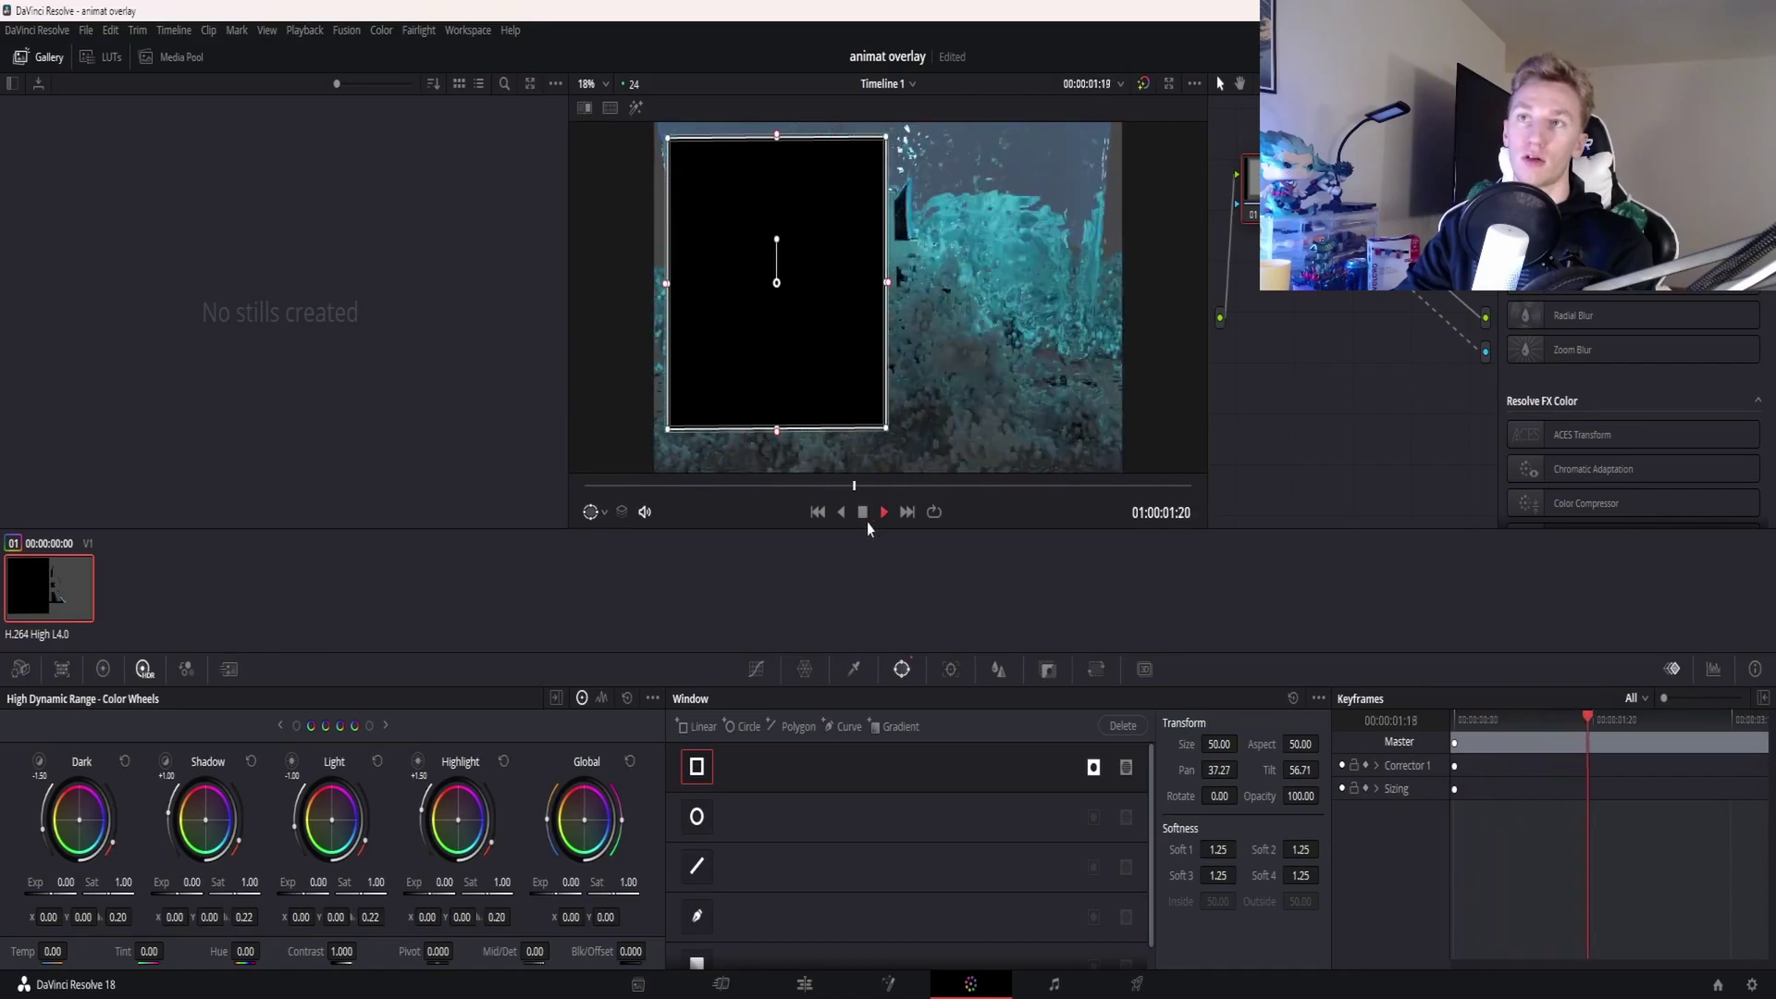
left_click(884, 512)
left_click(817, 512)
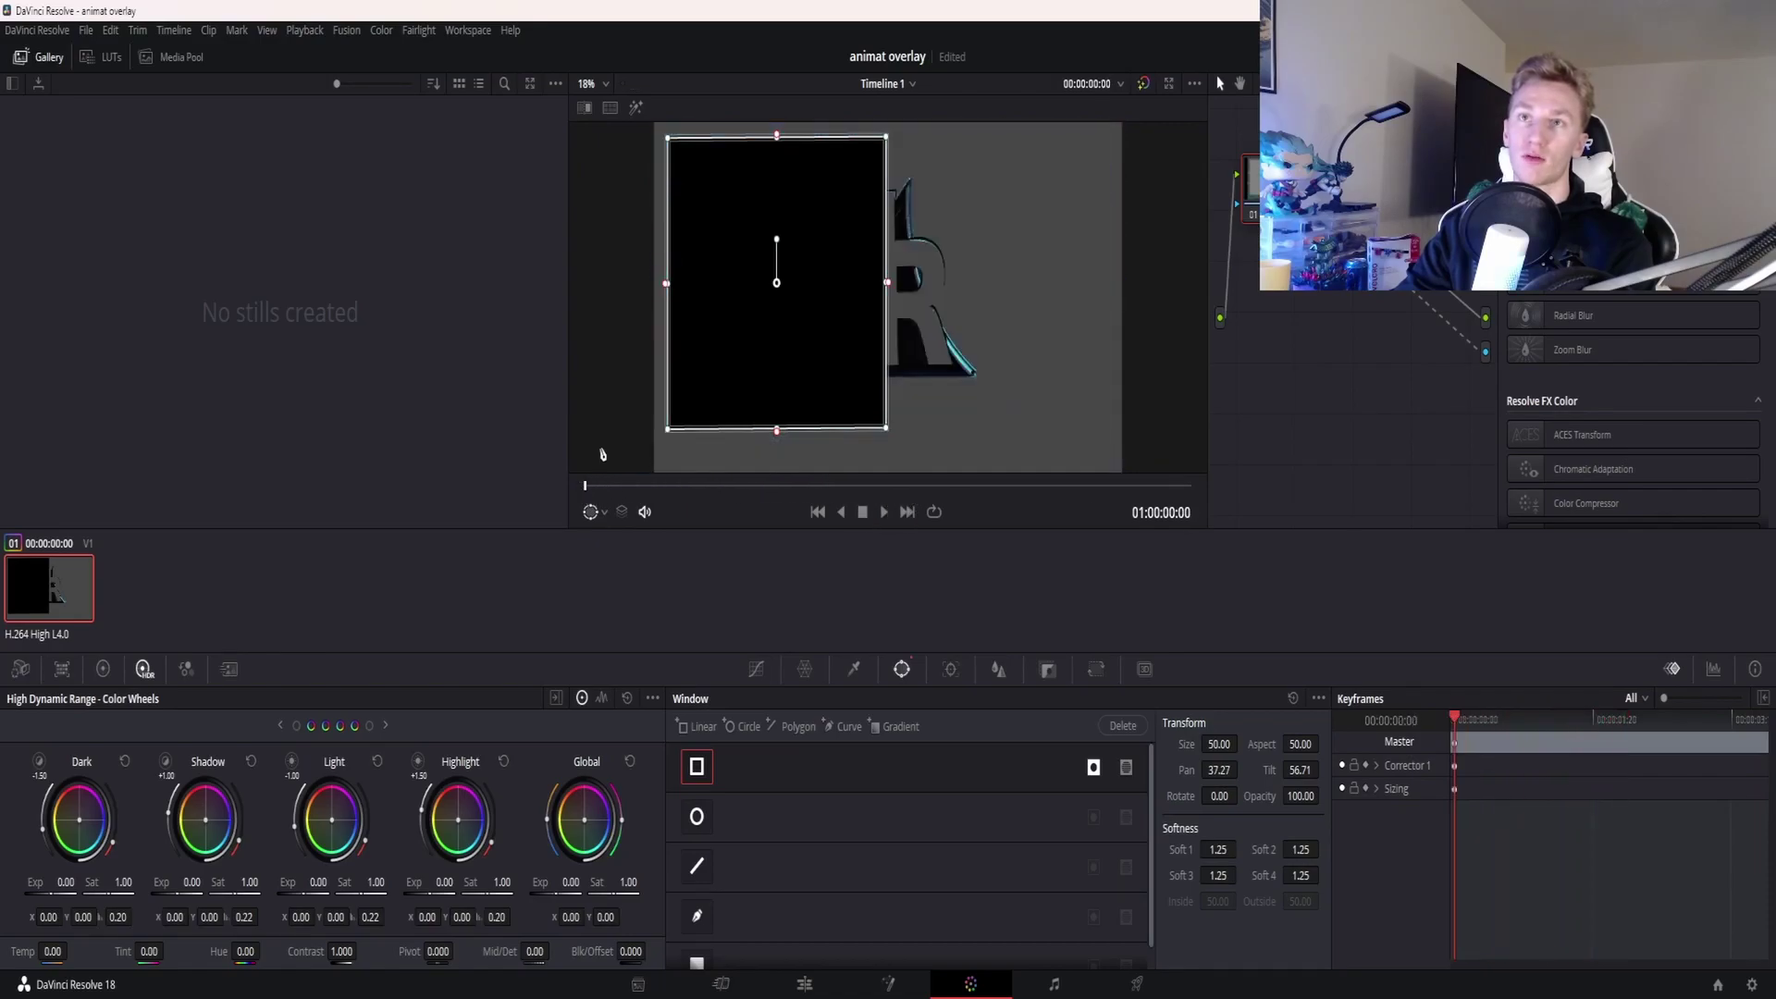
On the Deliver page, name the file 'example' with QuickTime format and GoPro CineForm codec
left_click(1136, 983)
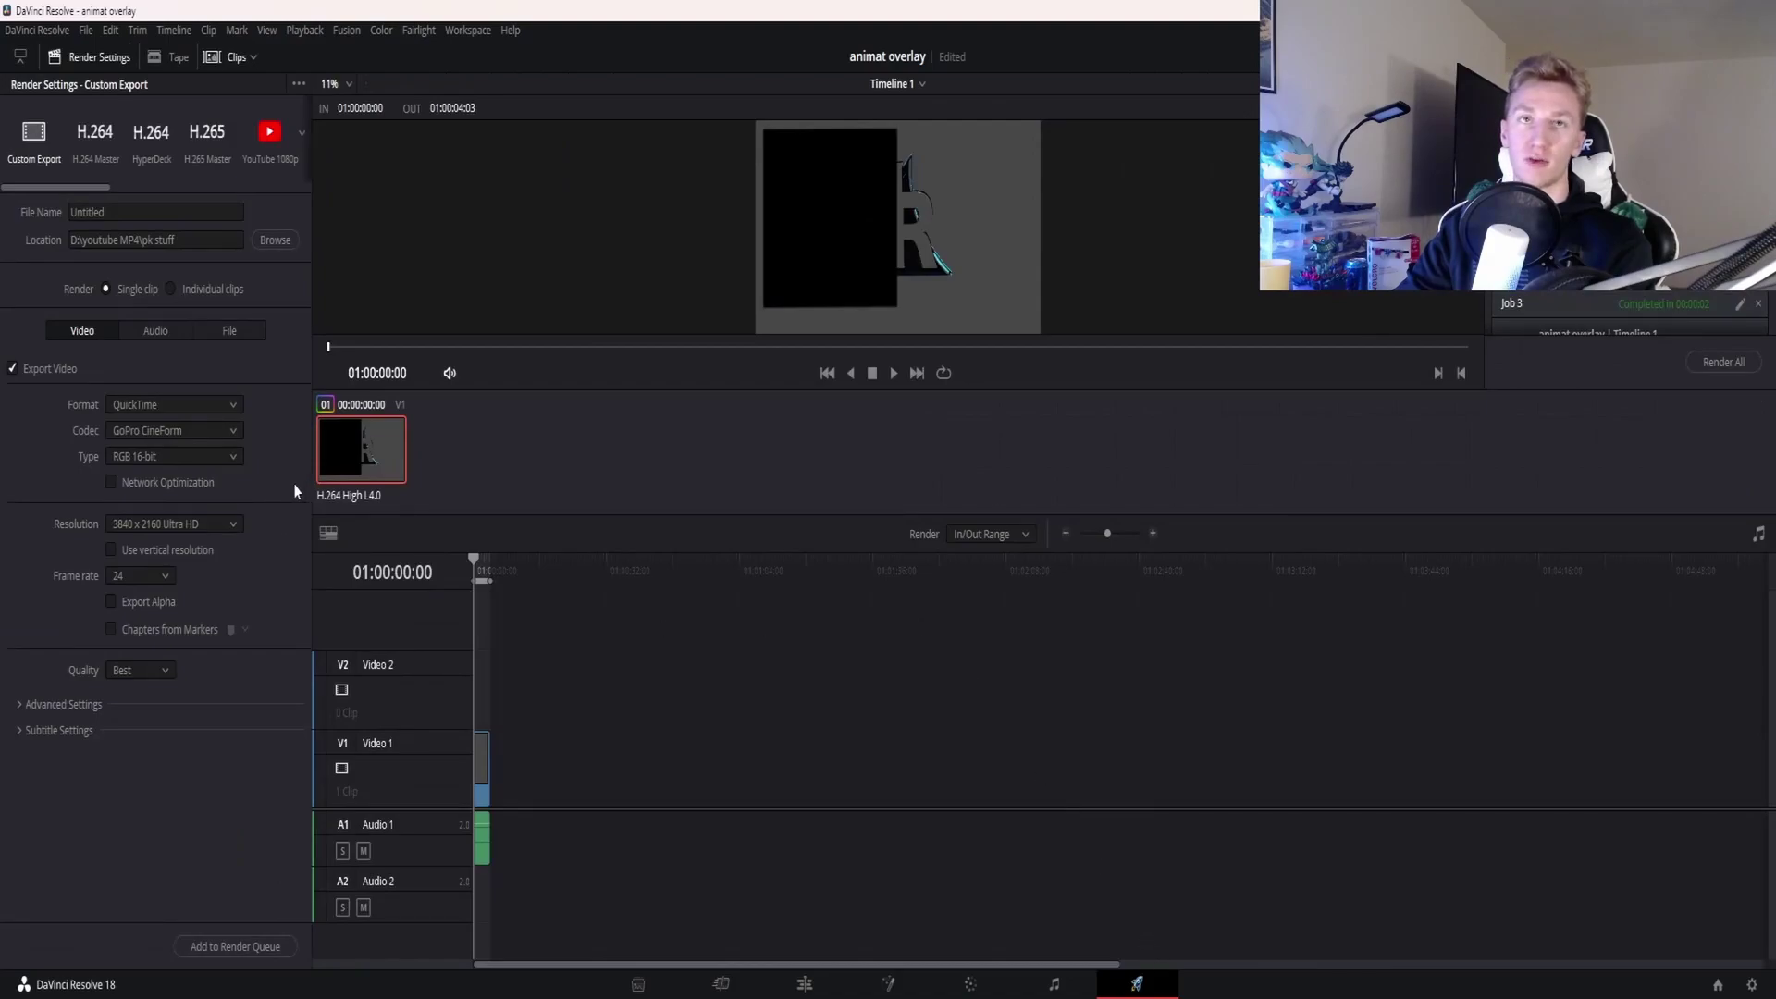
double_click(139, 213)
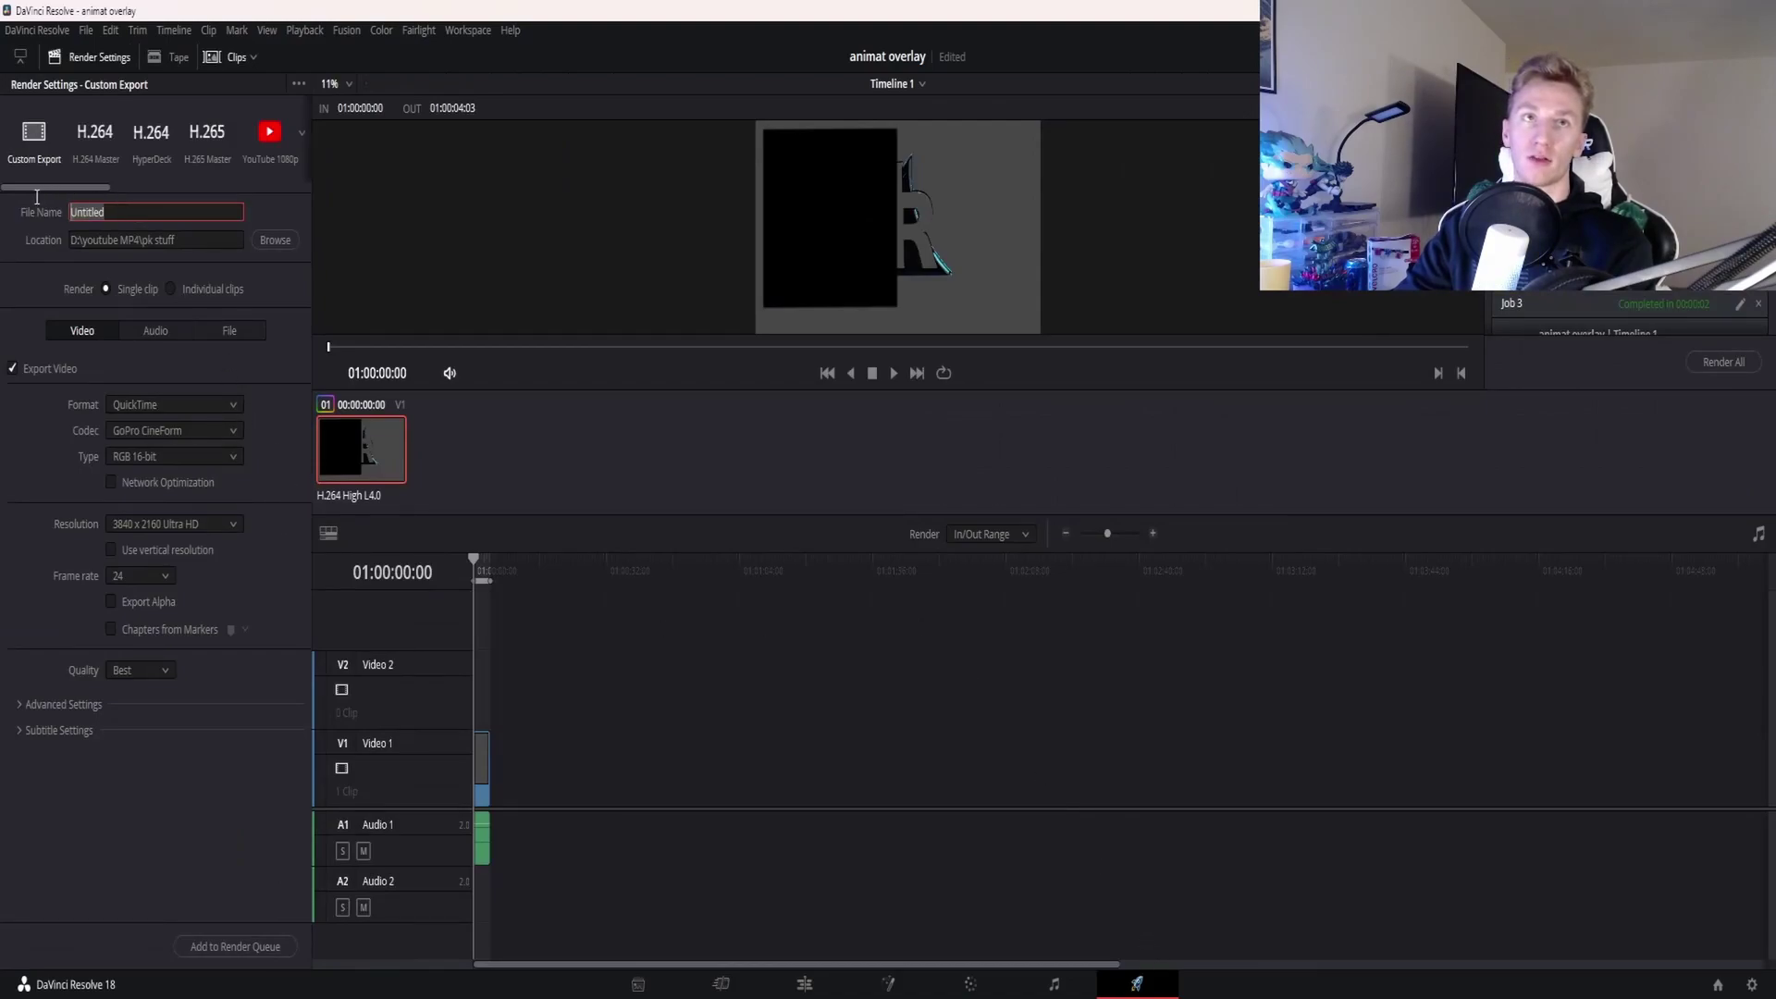
type("exam")
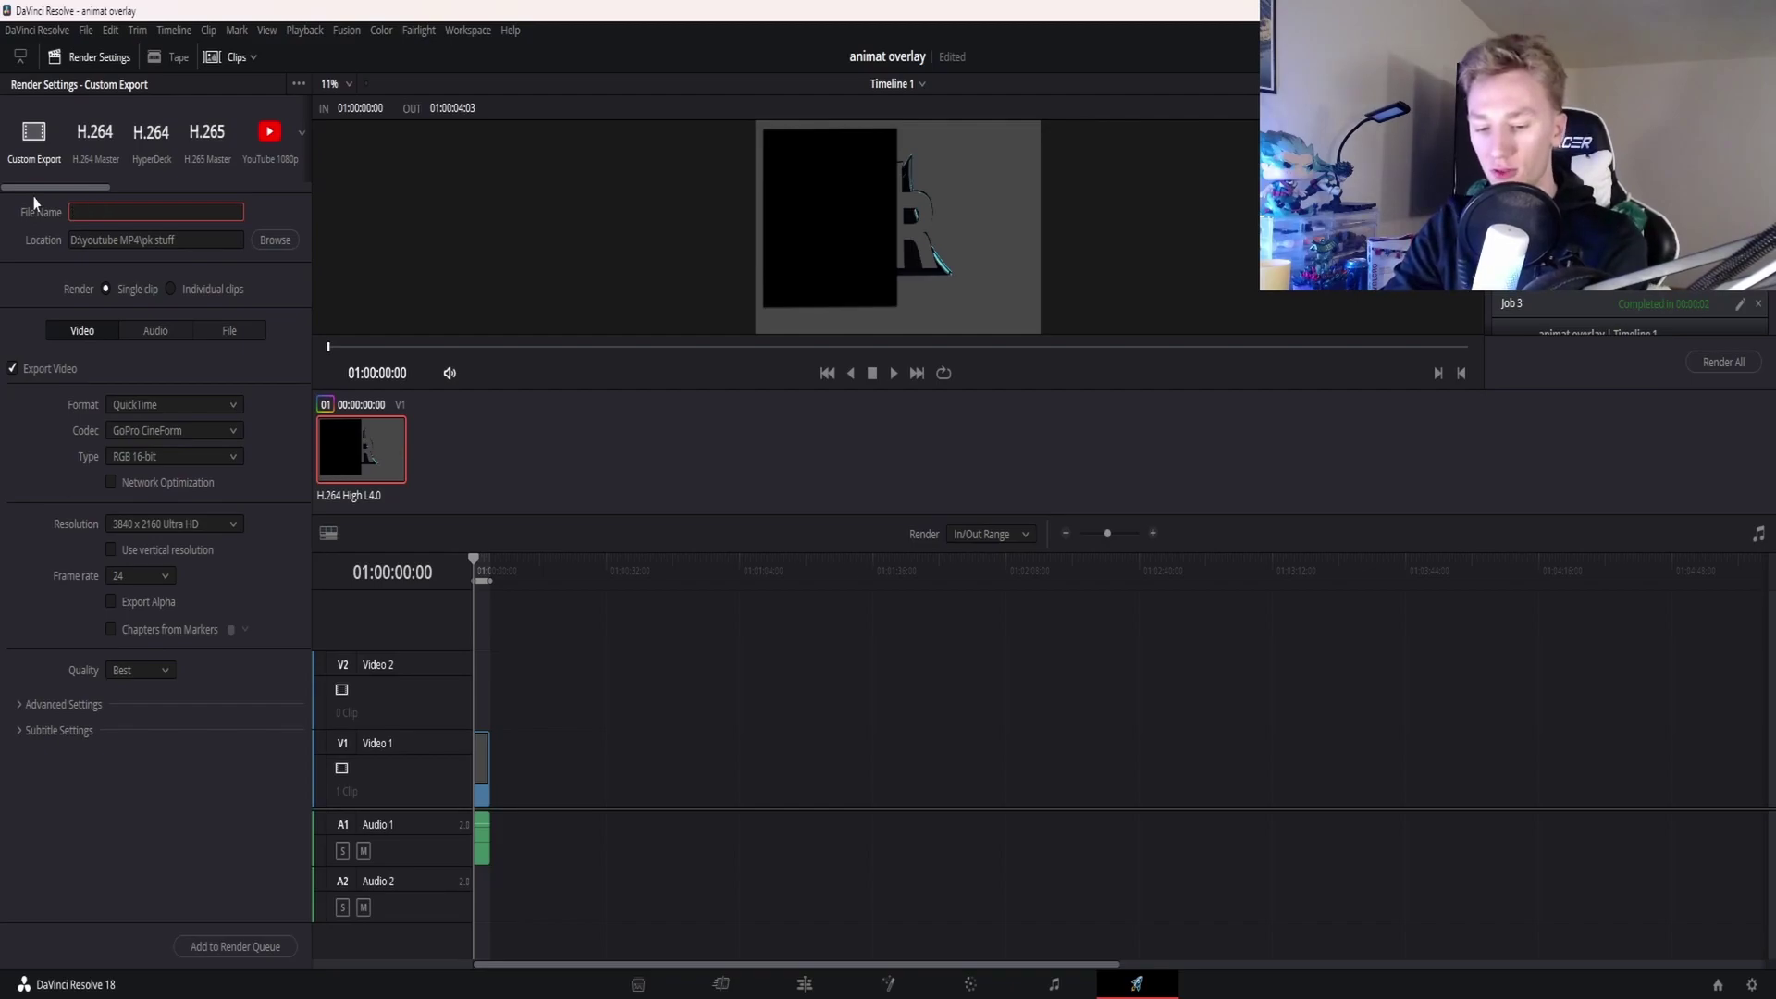
type("ple")
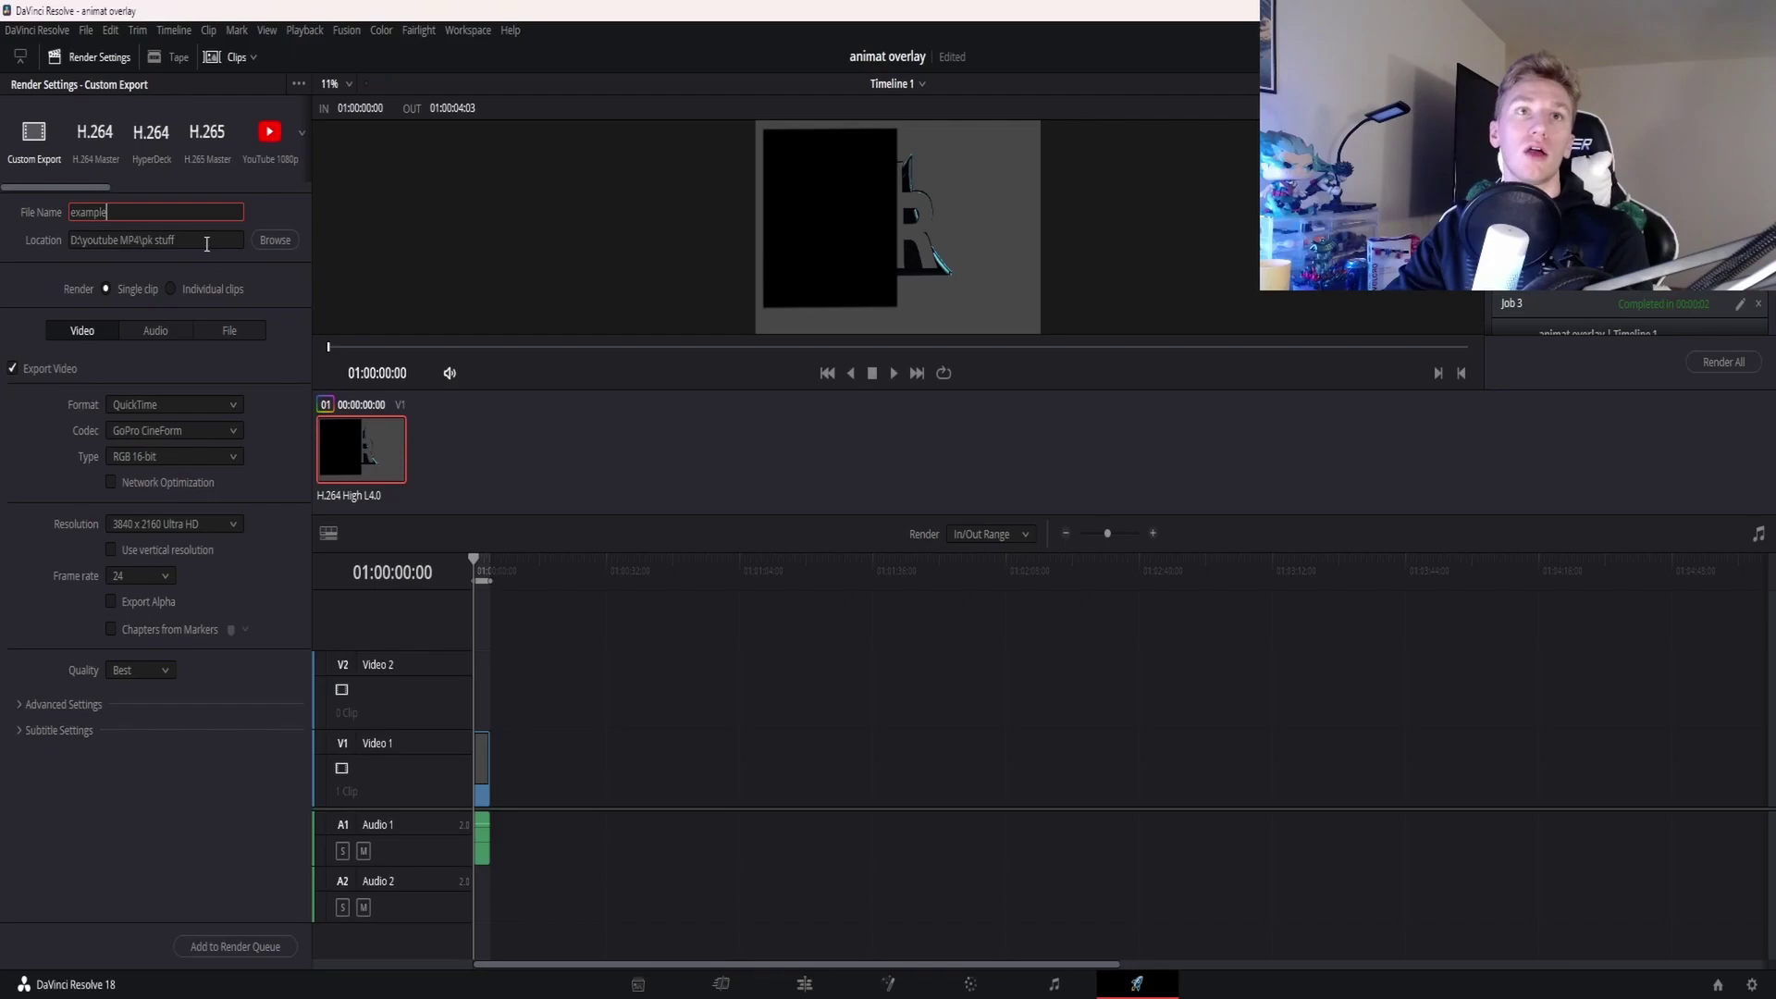
left_click(162, 403)
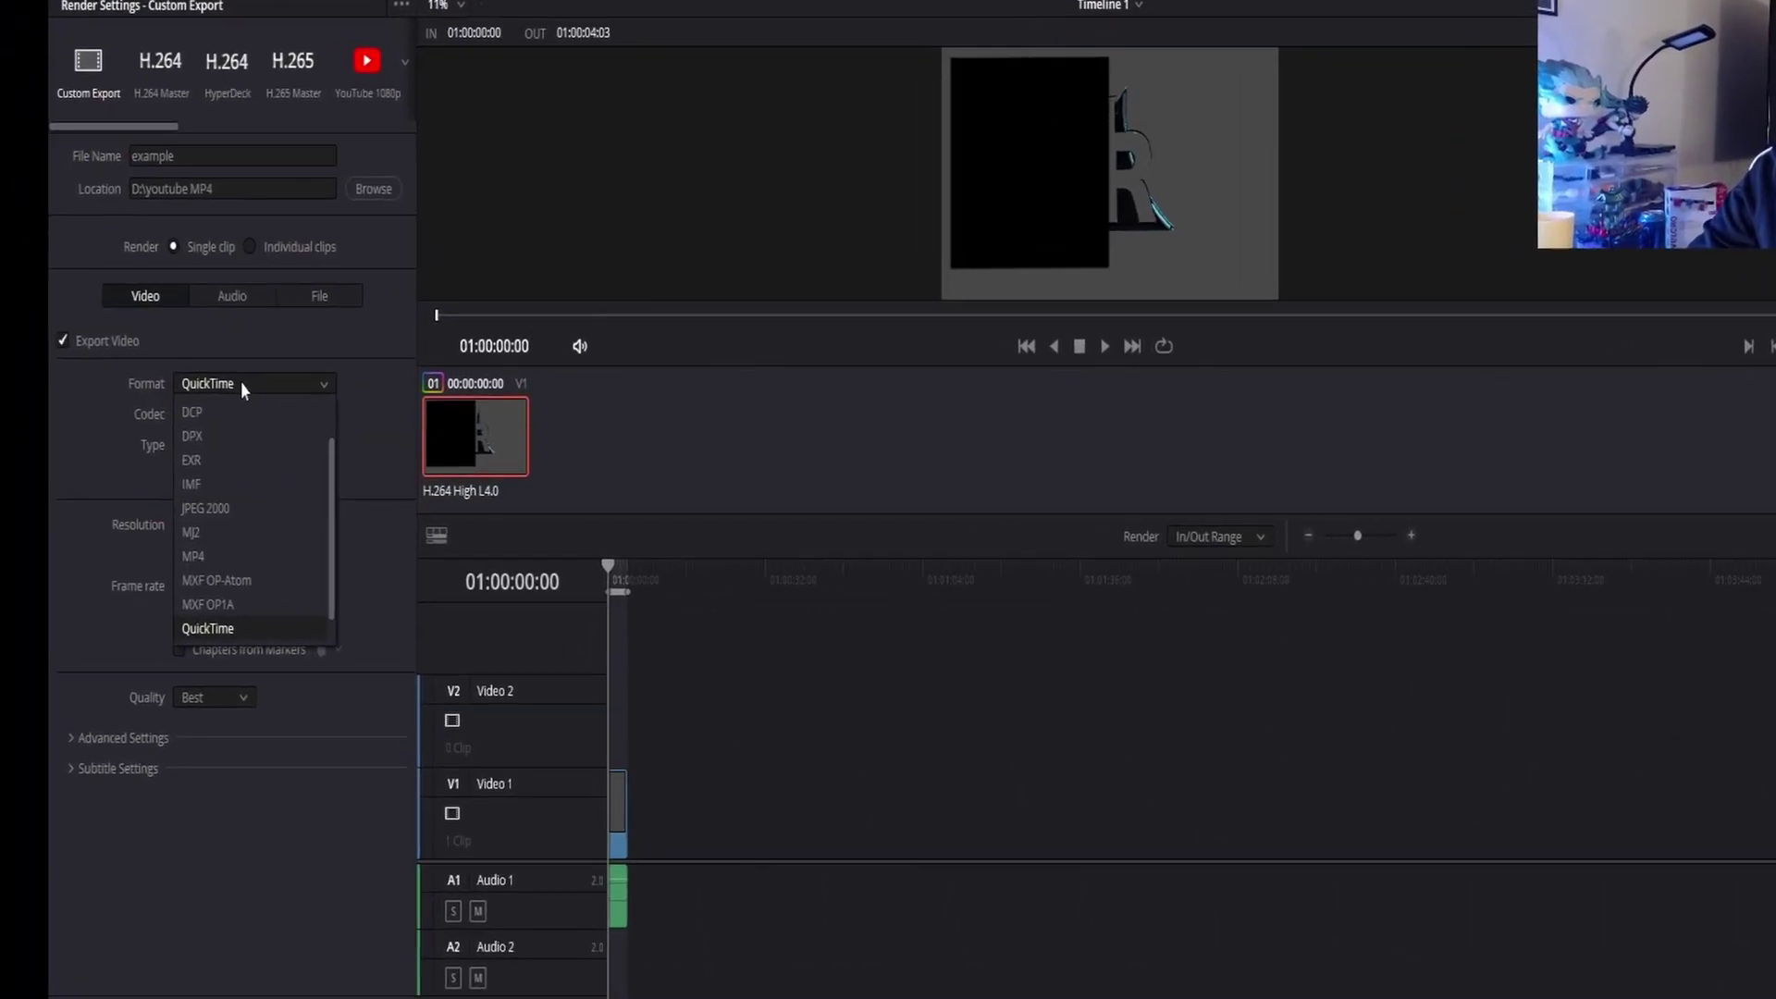
left_click(243, 629)
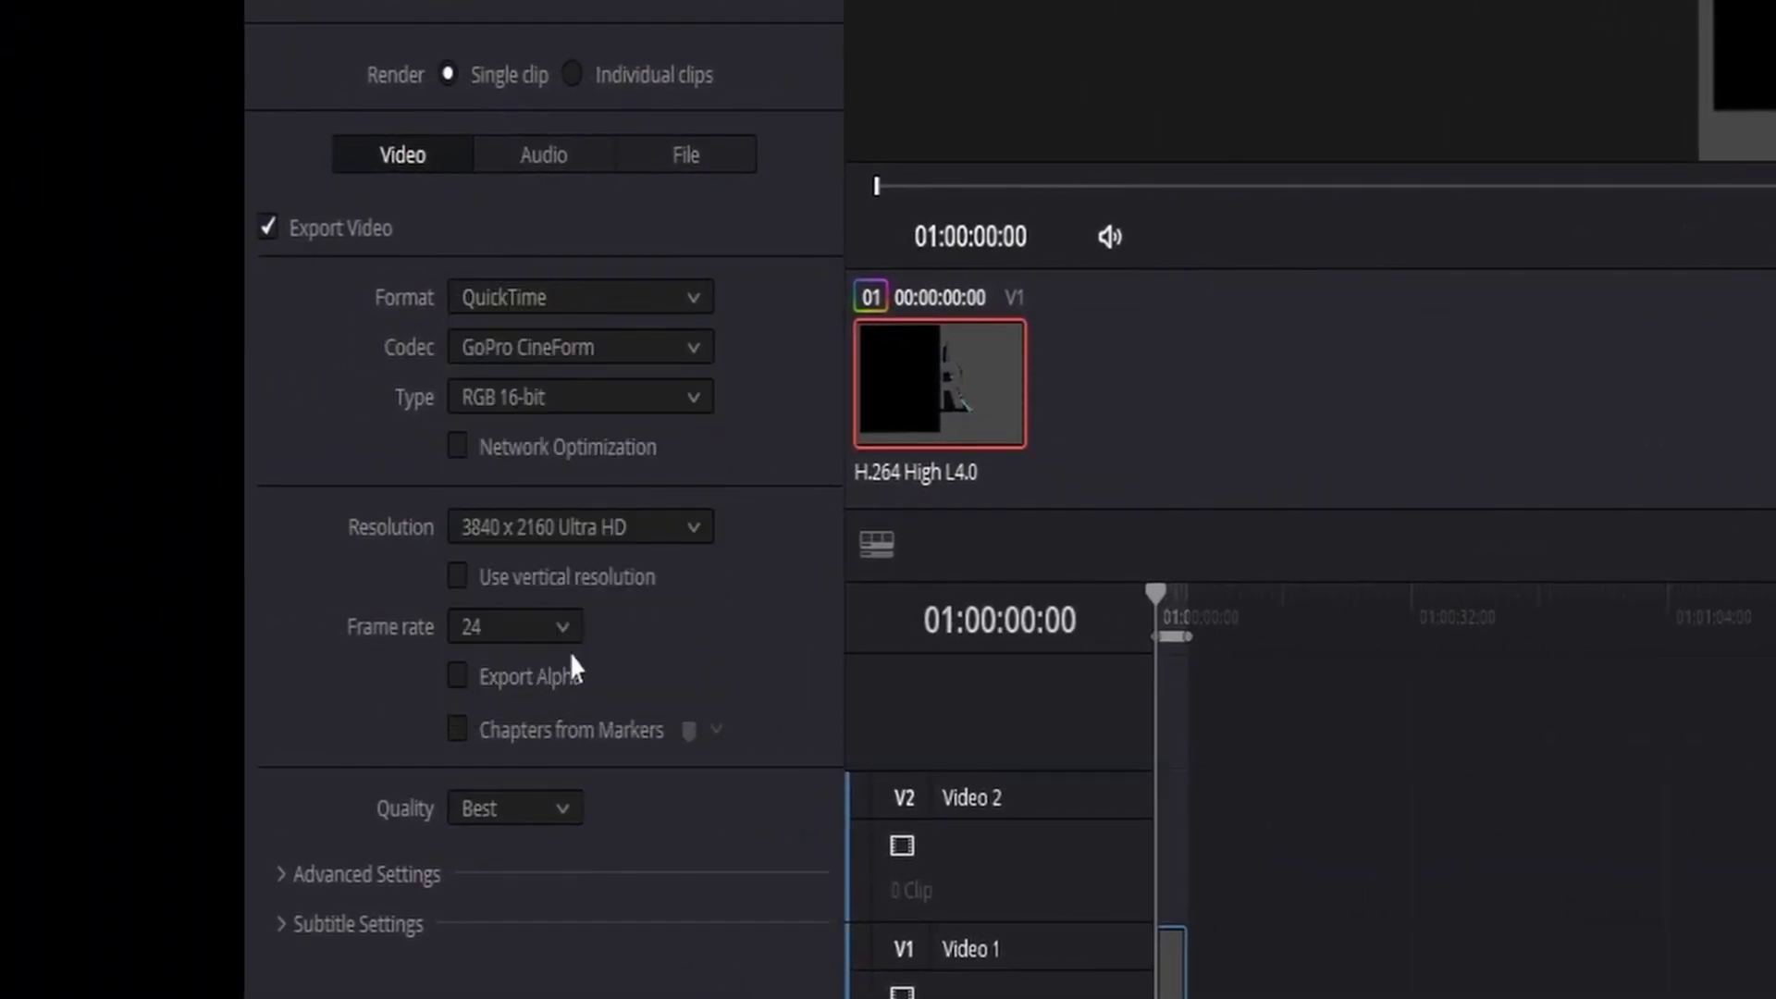
left_click(632, 357)
left_click(618, 468)
Set the codec type to RGB 16-bit and enable Export Alpha
left_click(702, 397)
left_click(627, 482)
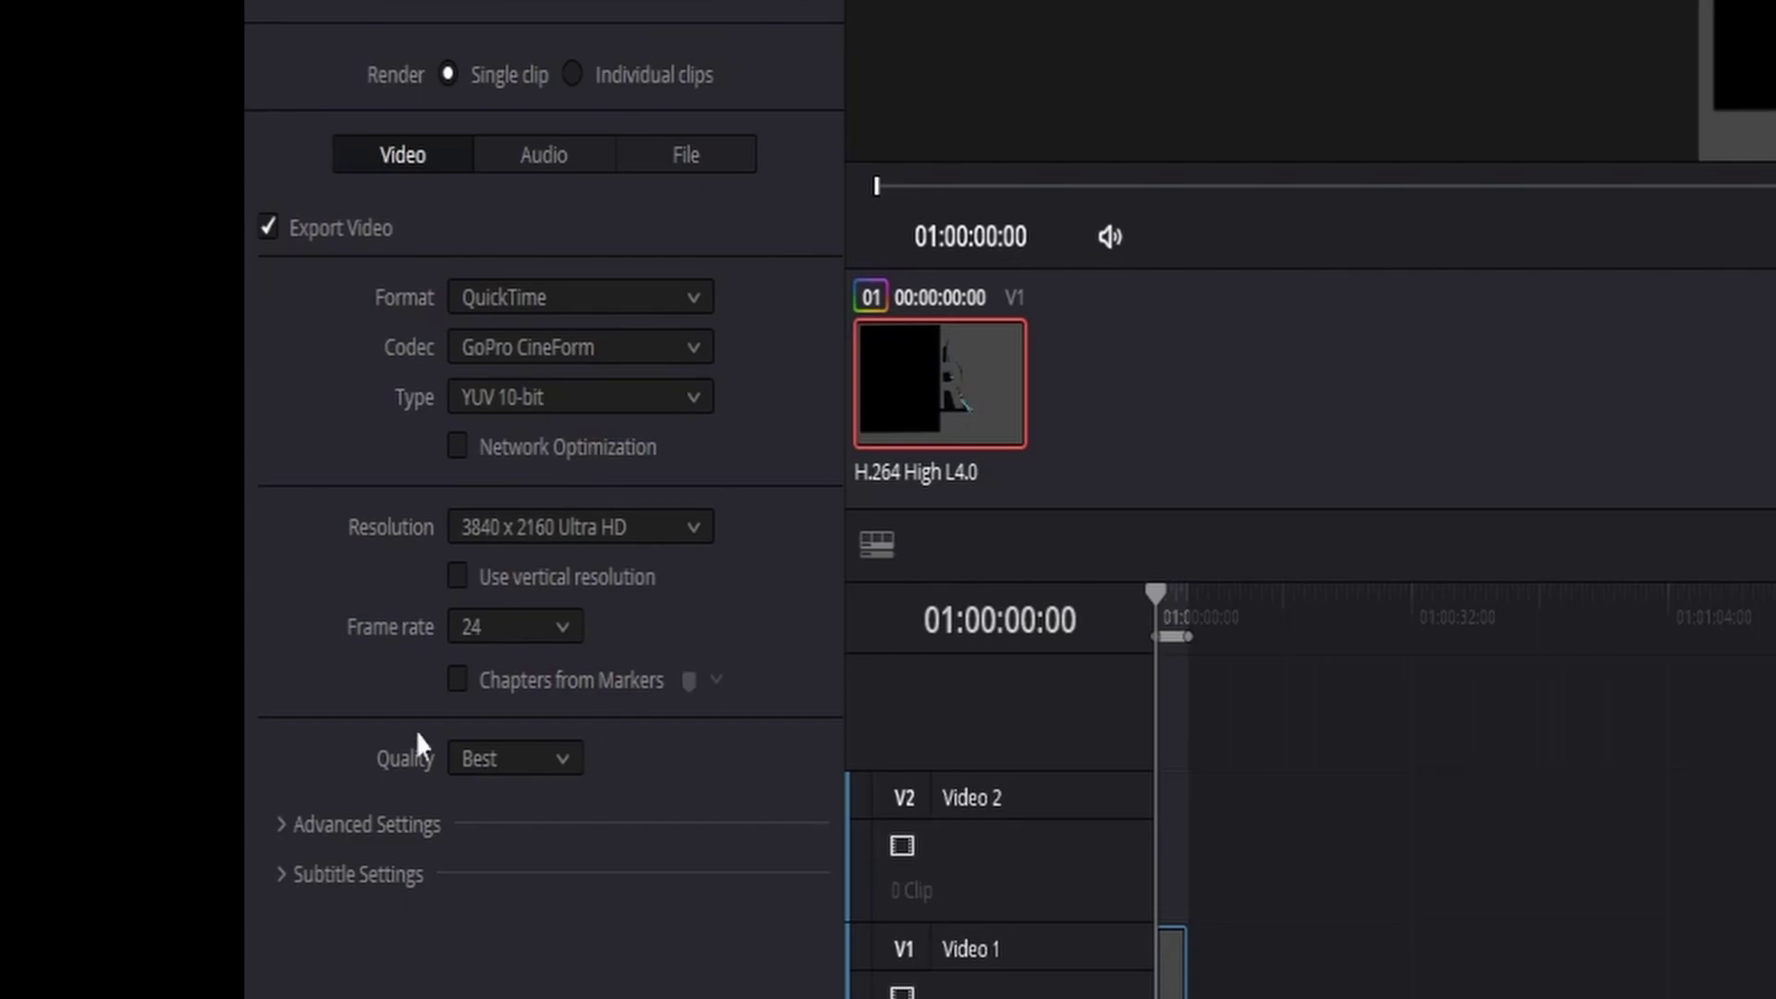
left_click(662, 397)
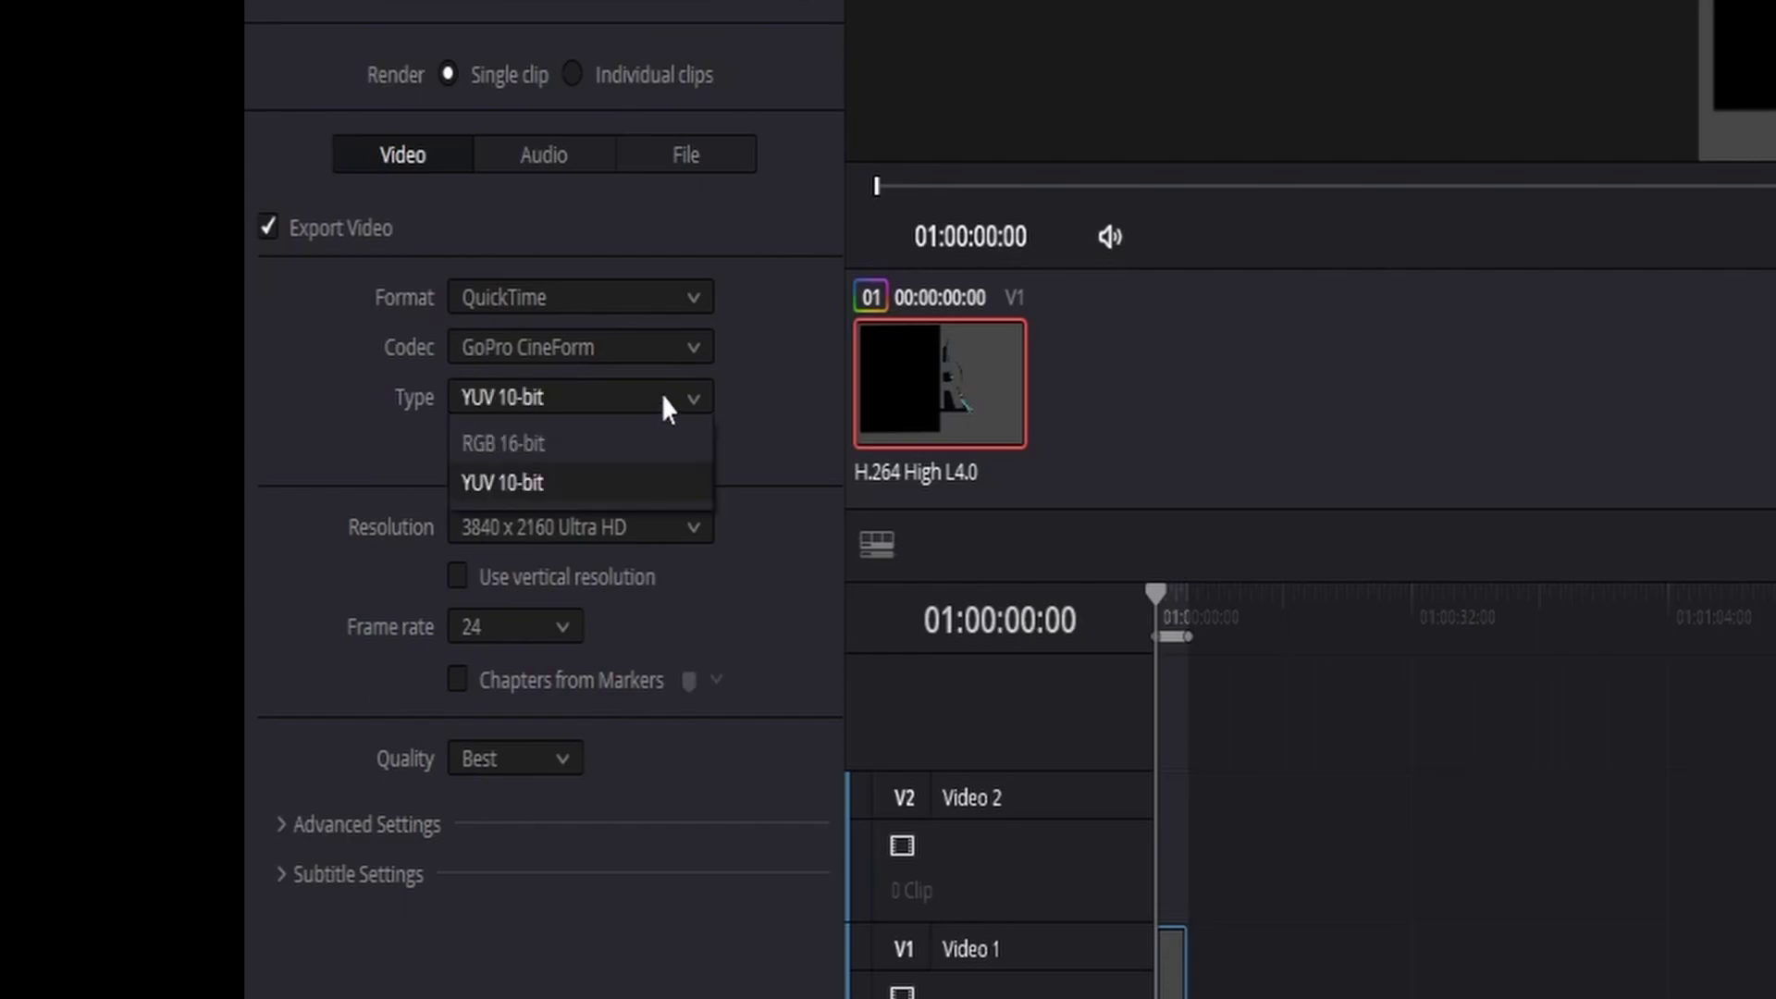
left_click(577, 447)
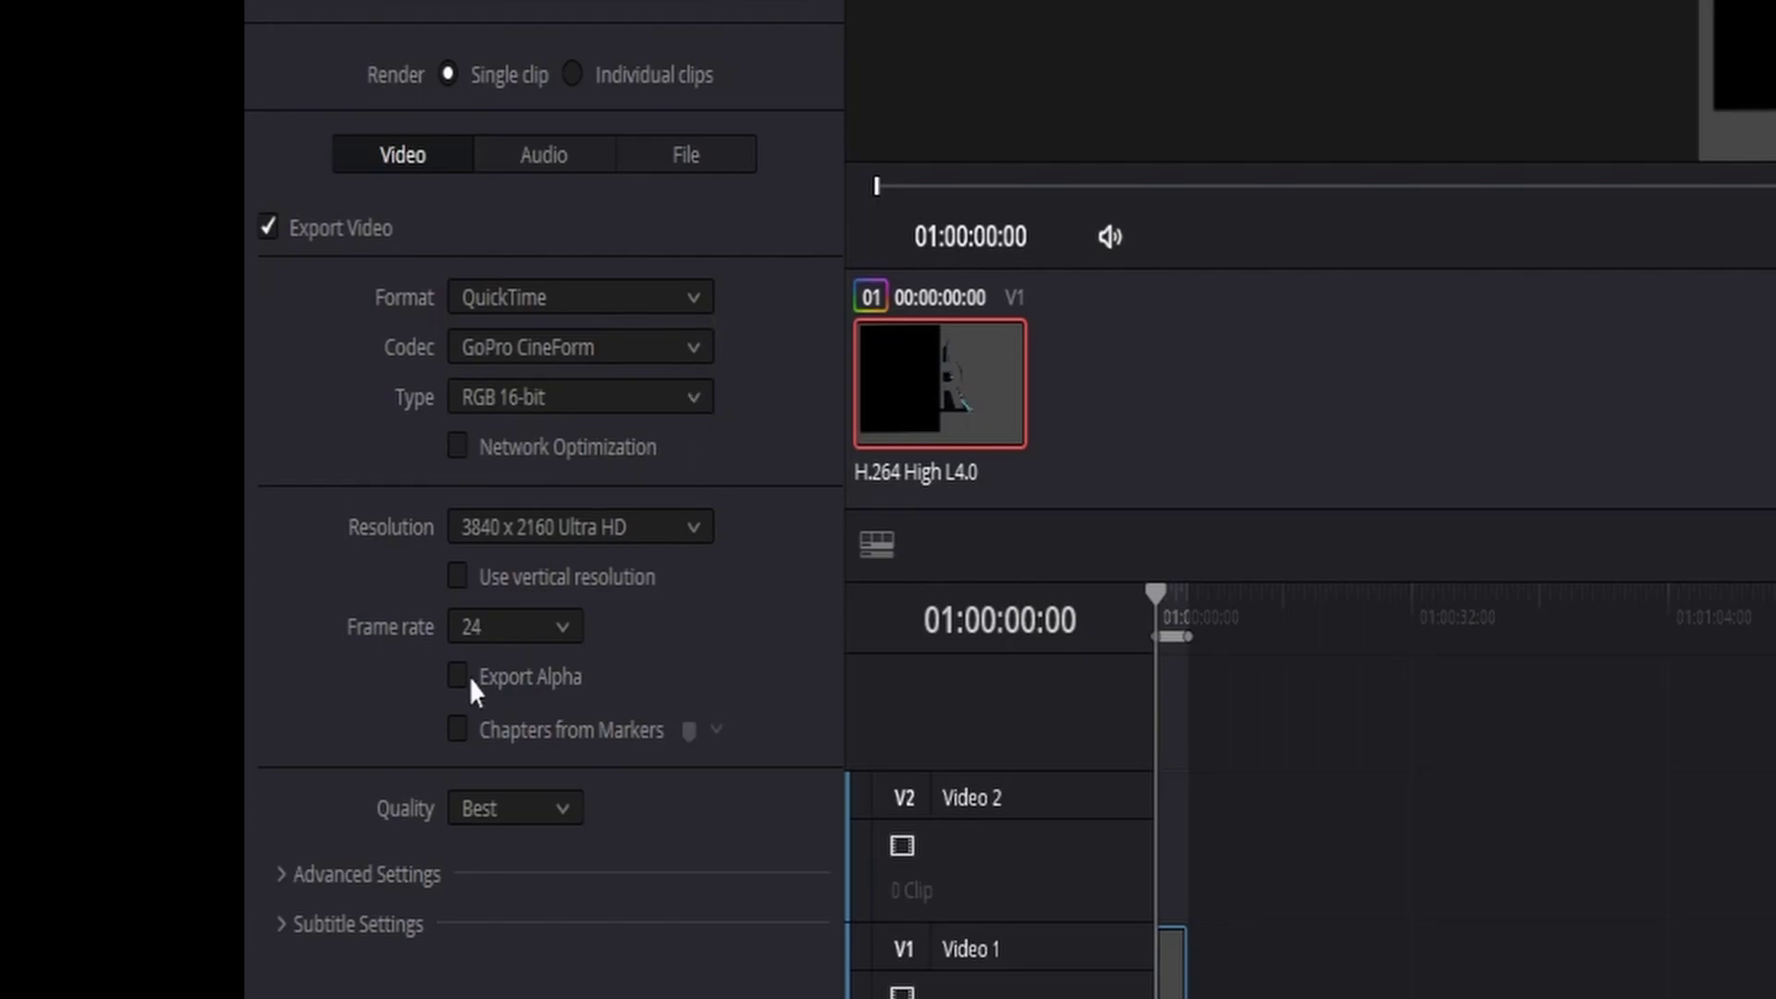
left_click(680, 398)
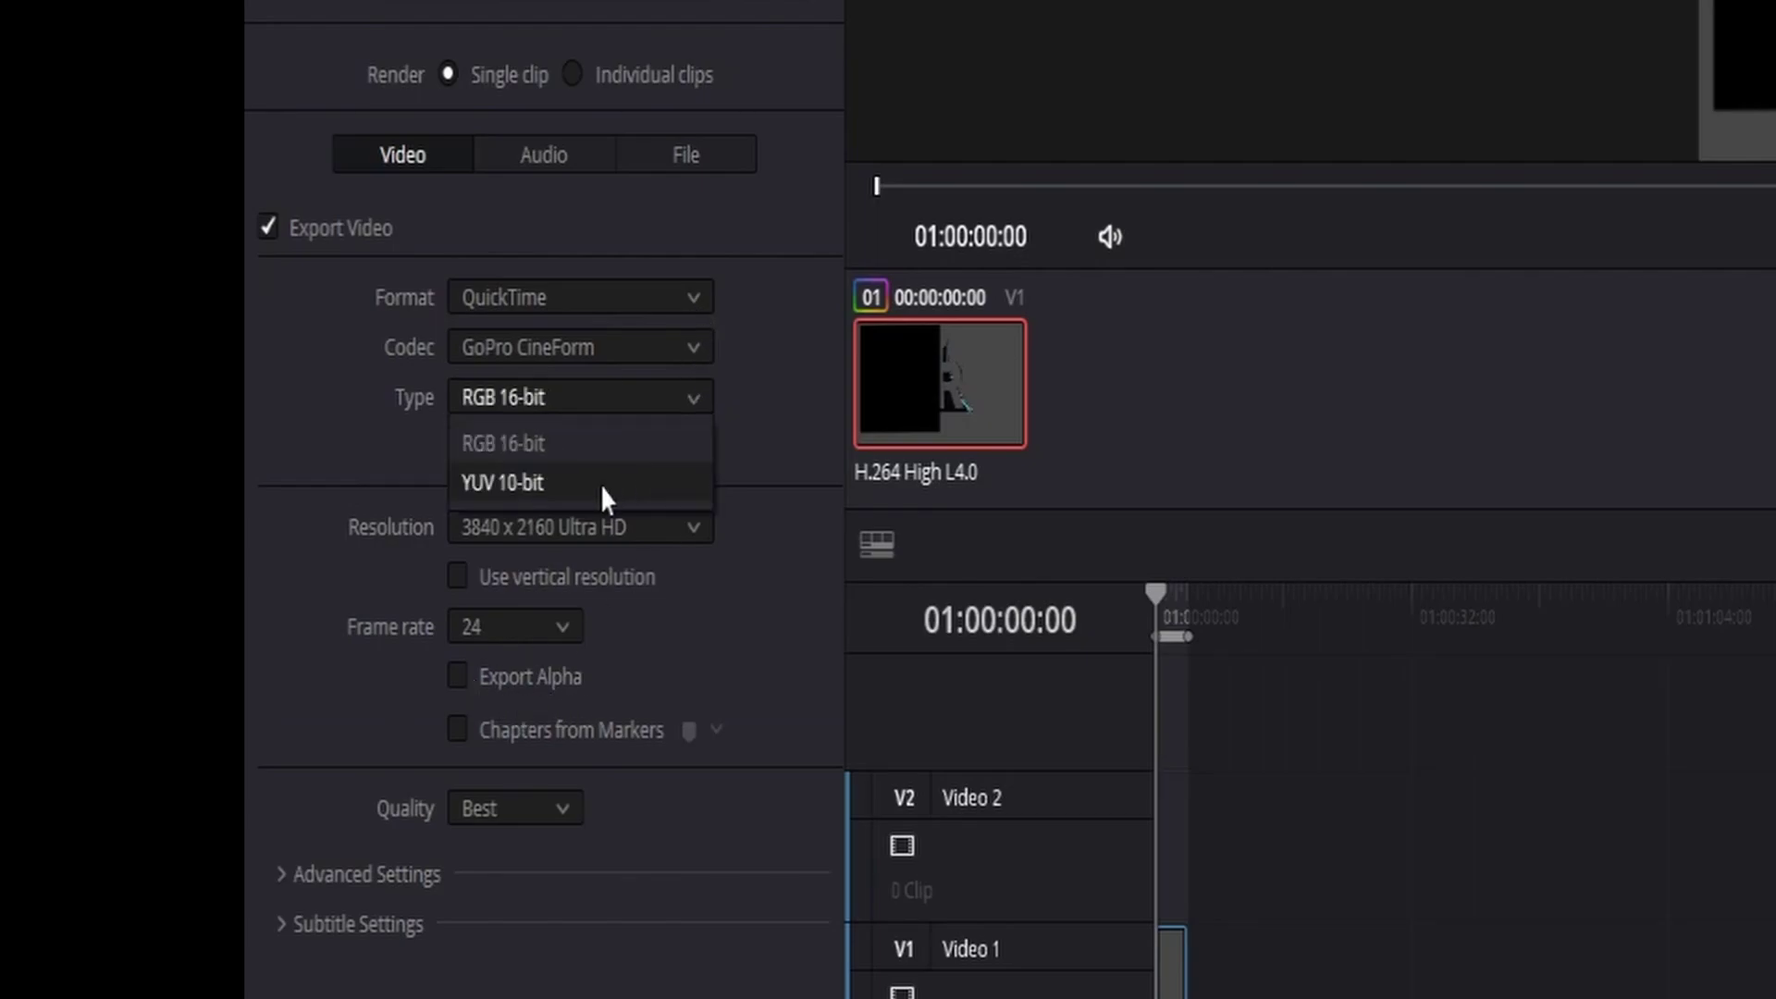
left_click(599, 484)
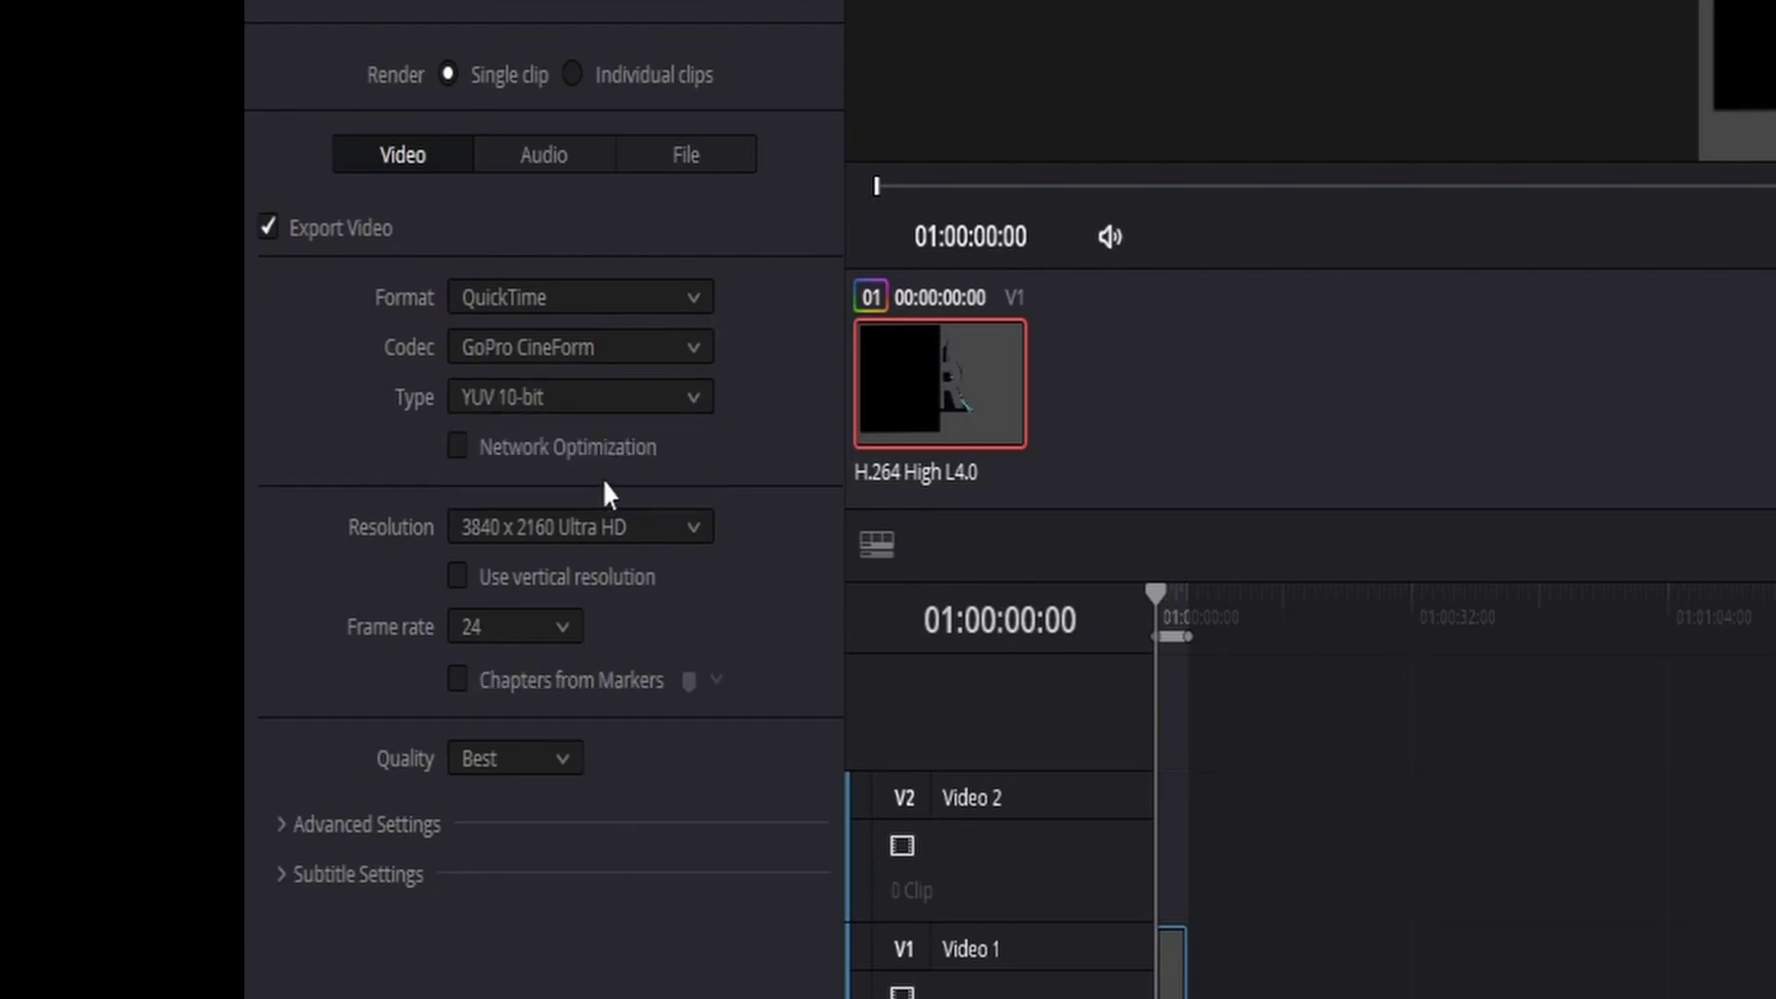
left_click(687, 397)
left_click(536, 441)
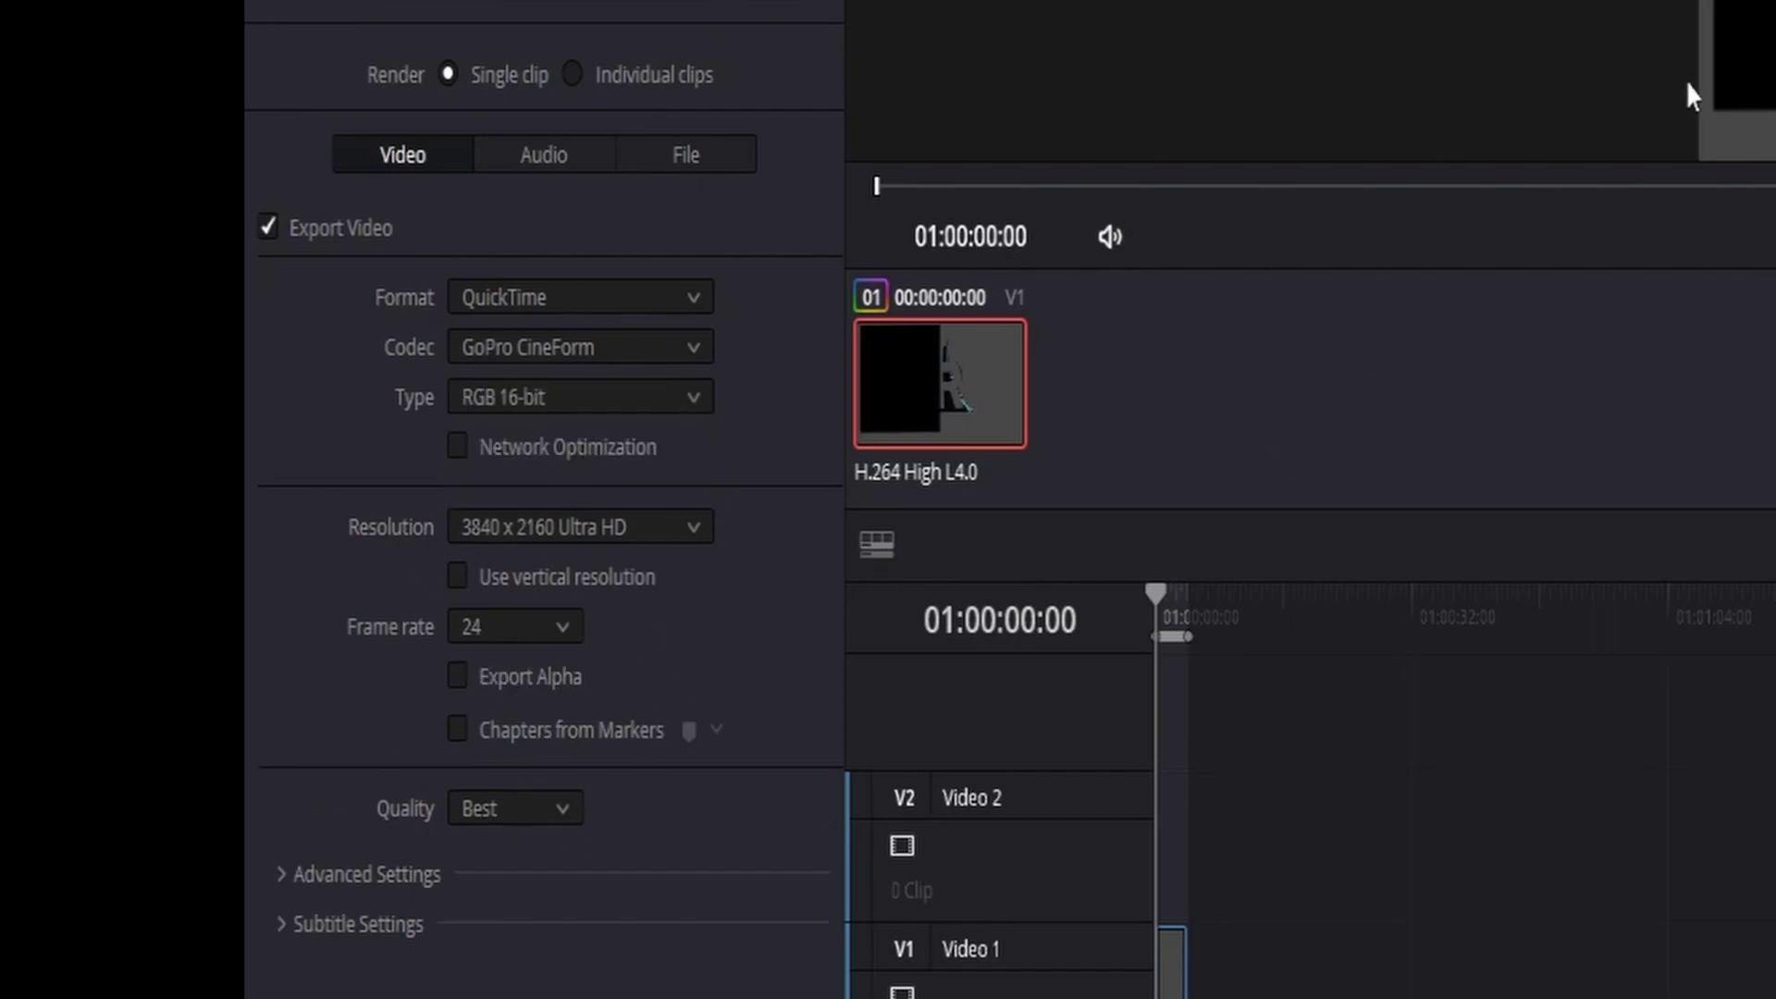
left_click(455, 677)
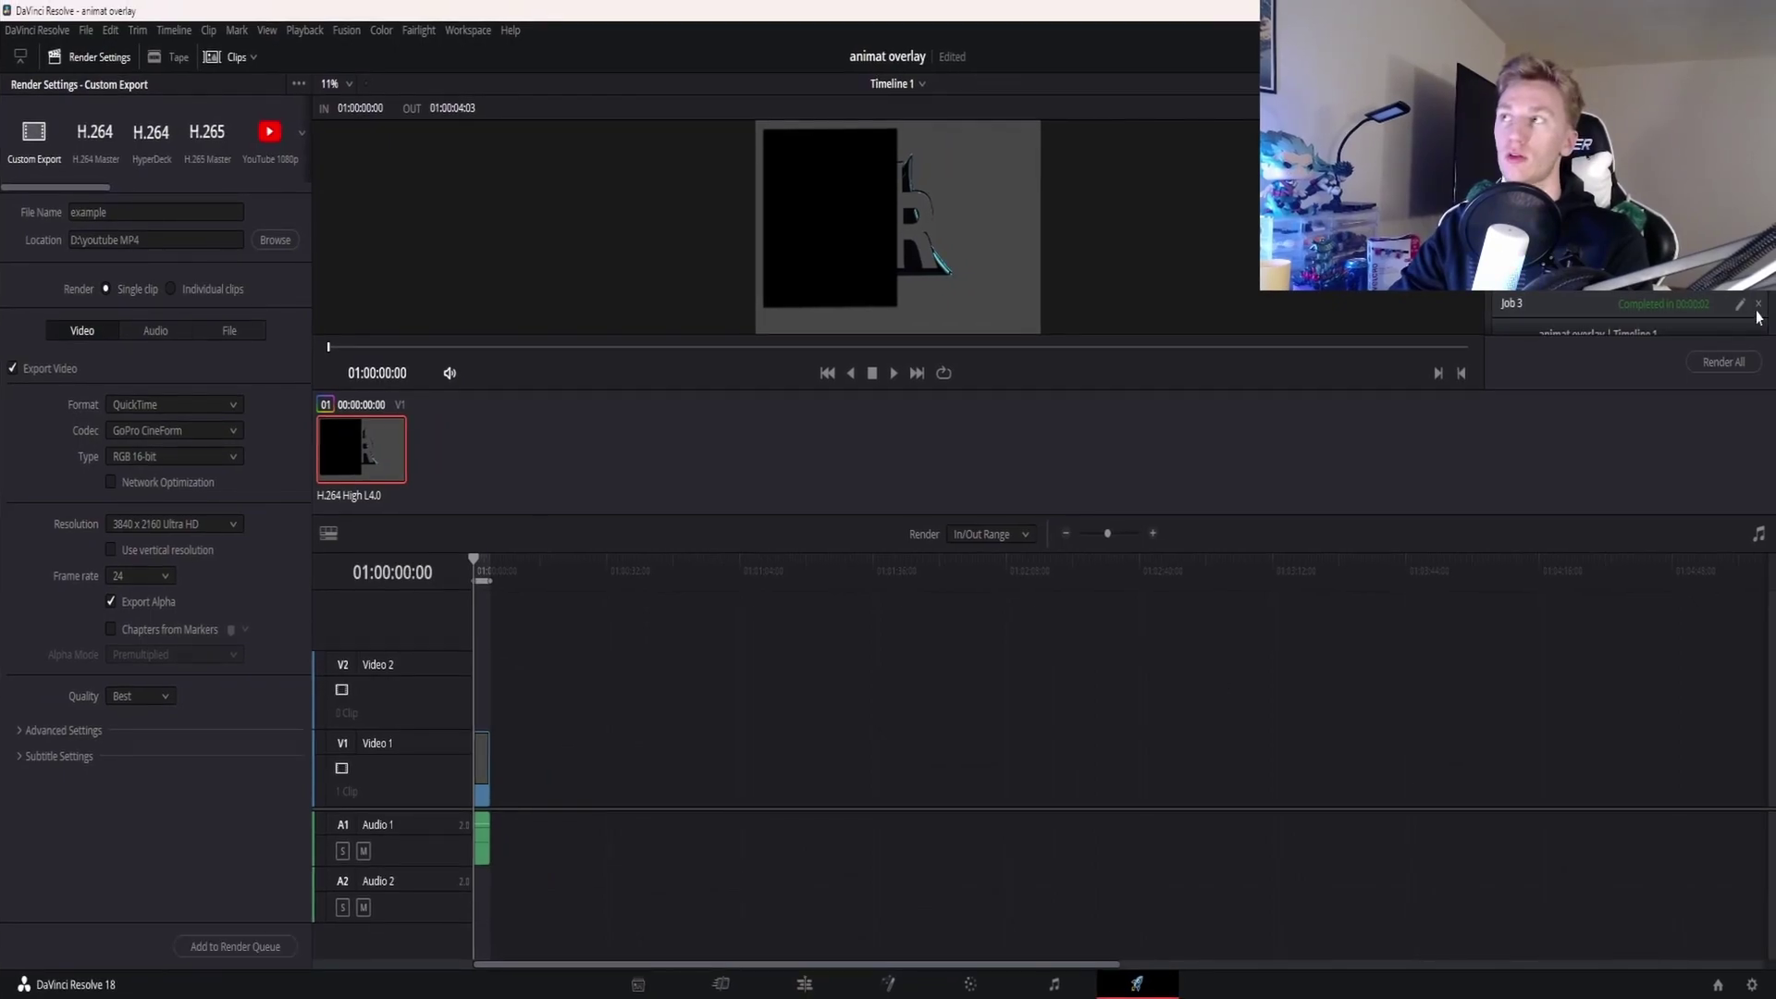
Delete the finished Job 3, queue the example export, and render all jobs
left_click(1758, 305)
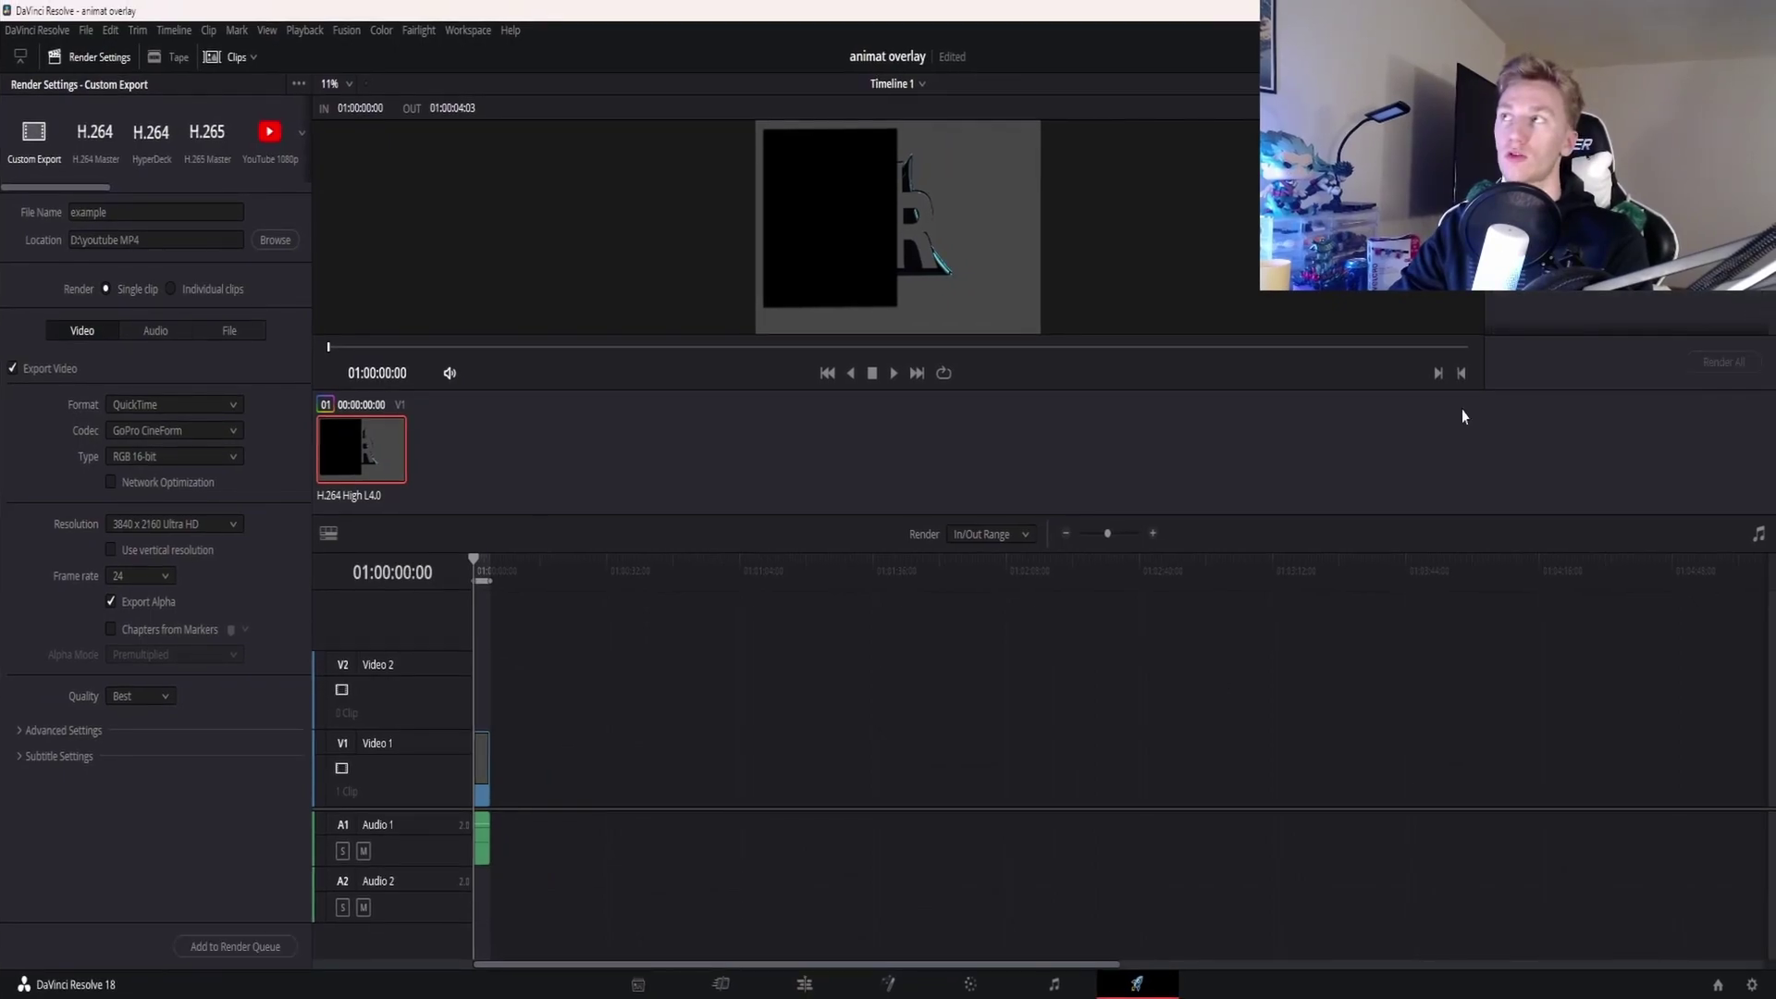
left_click(255, 952)
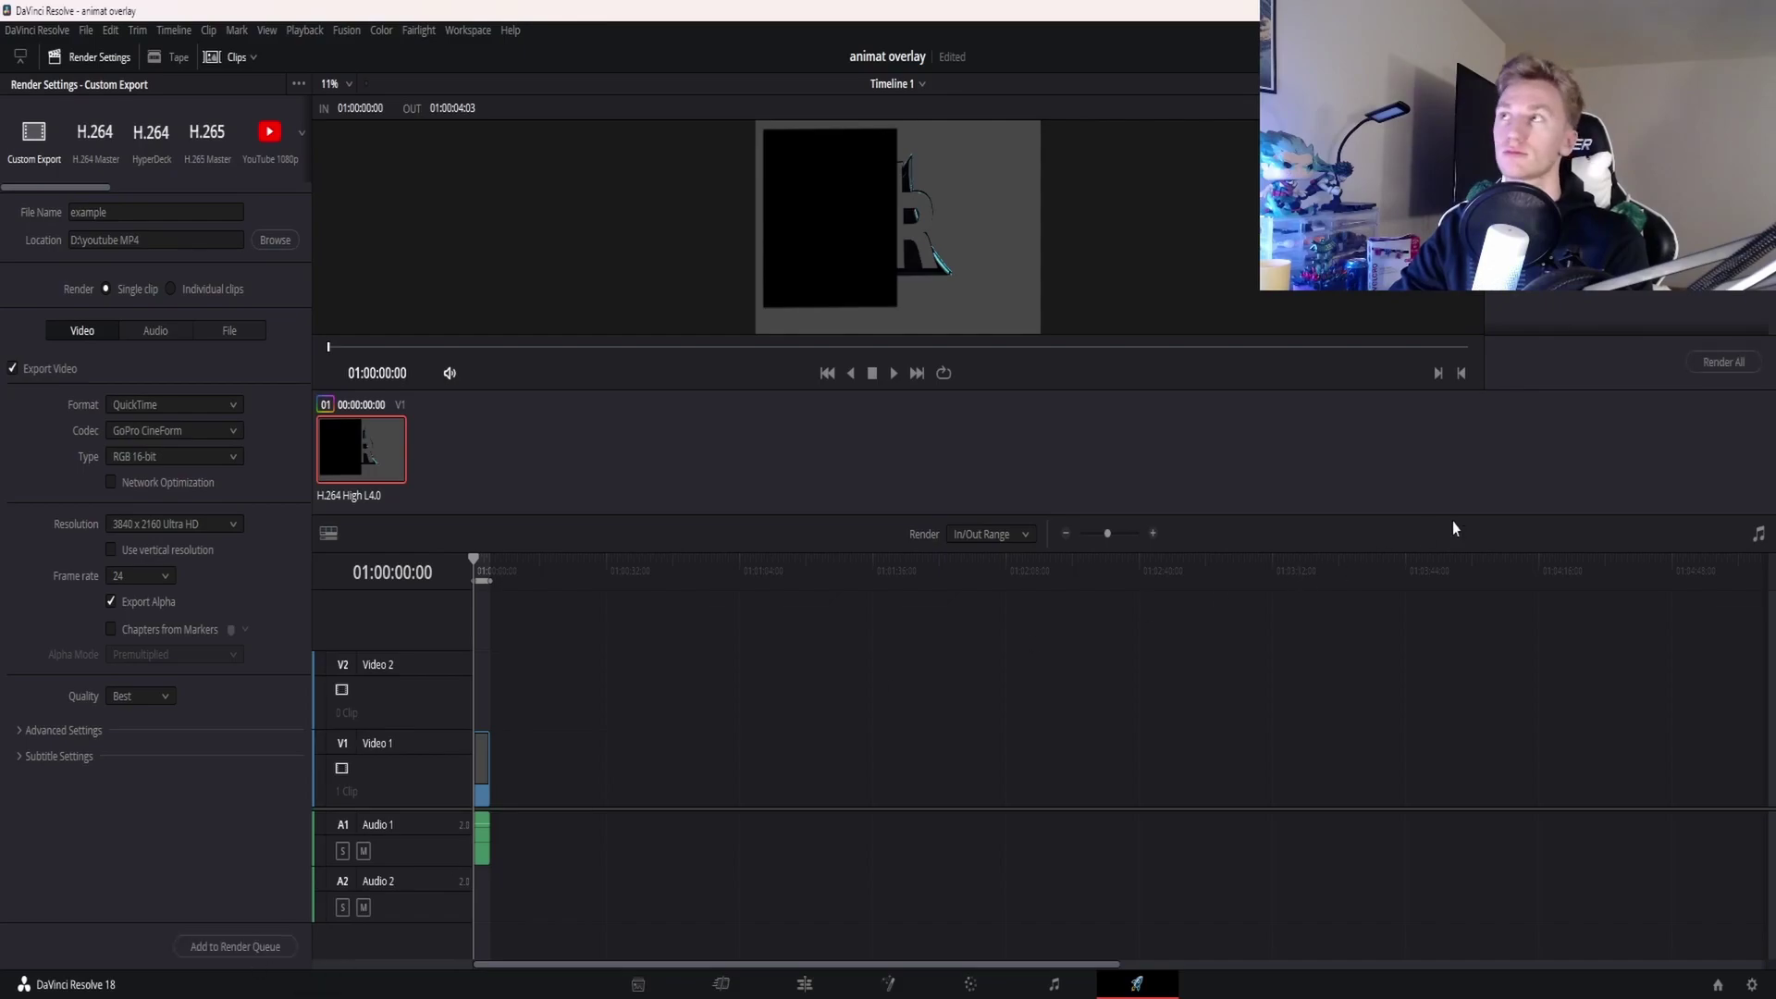
left_click(1707, 362)
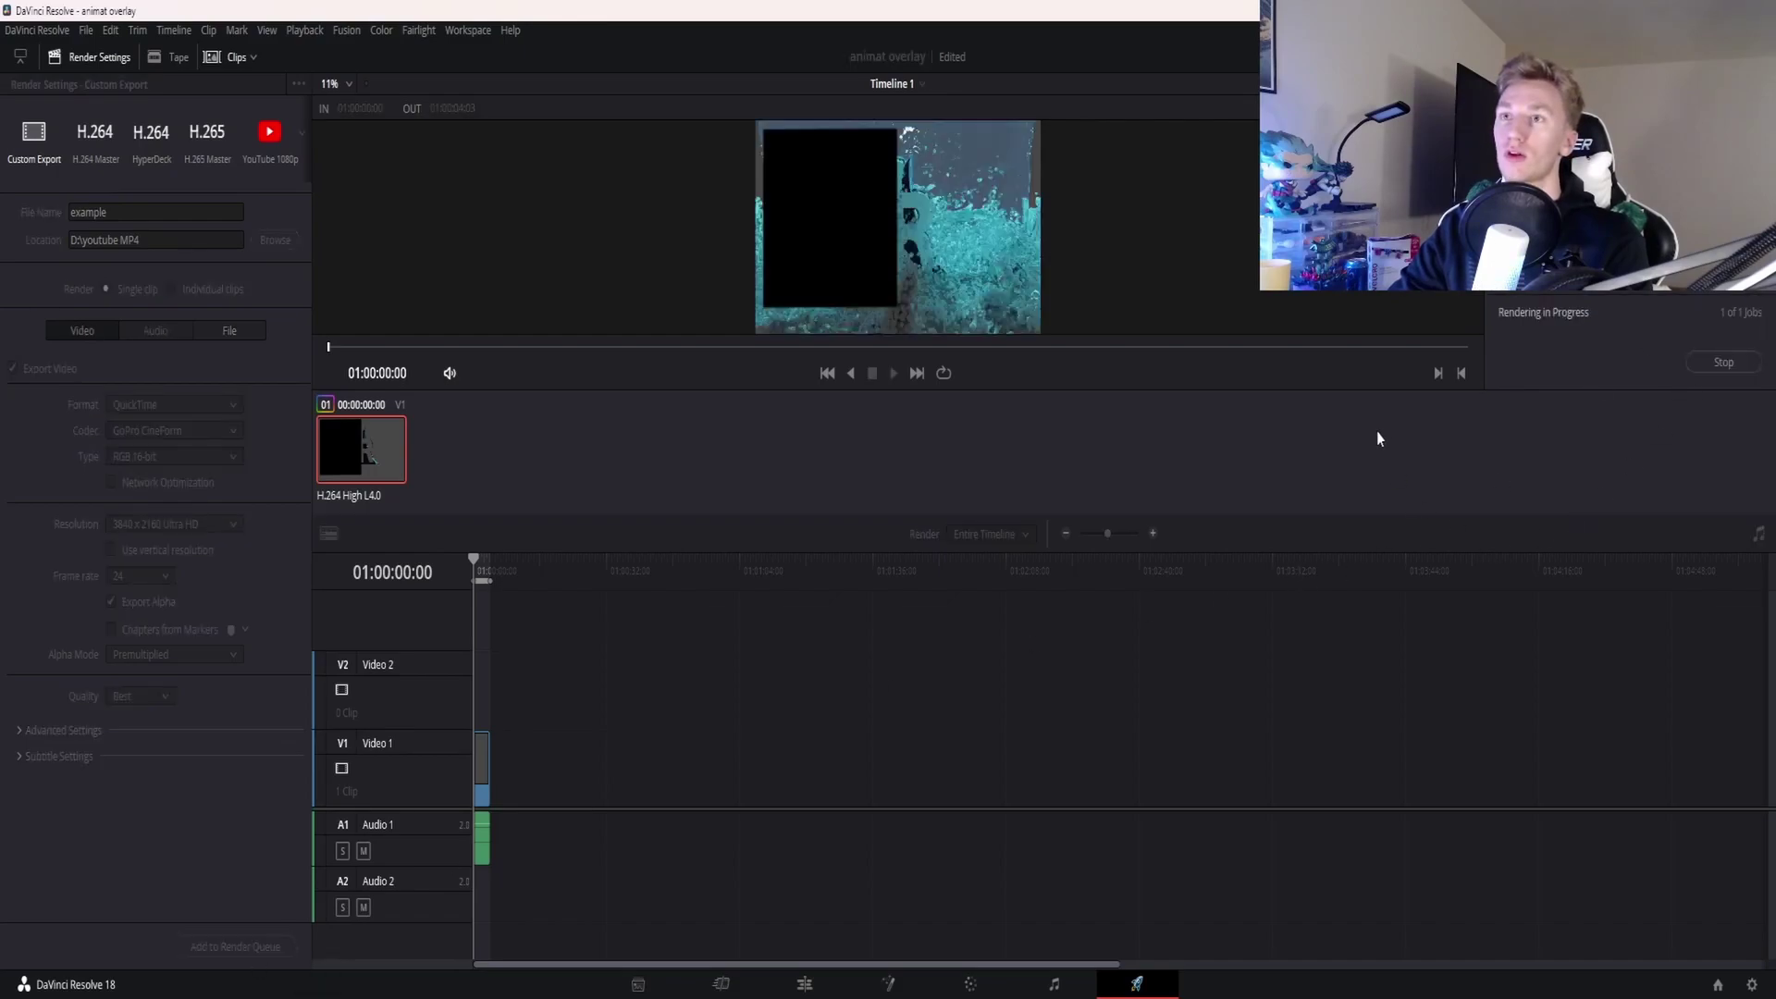